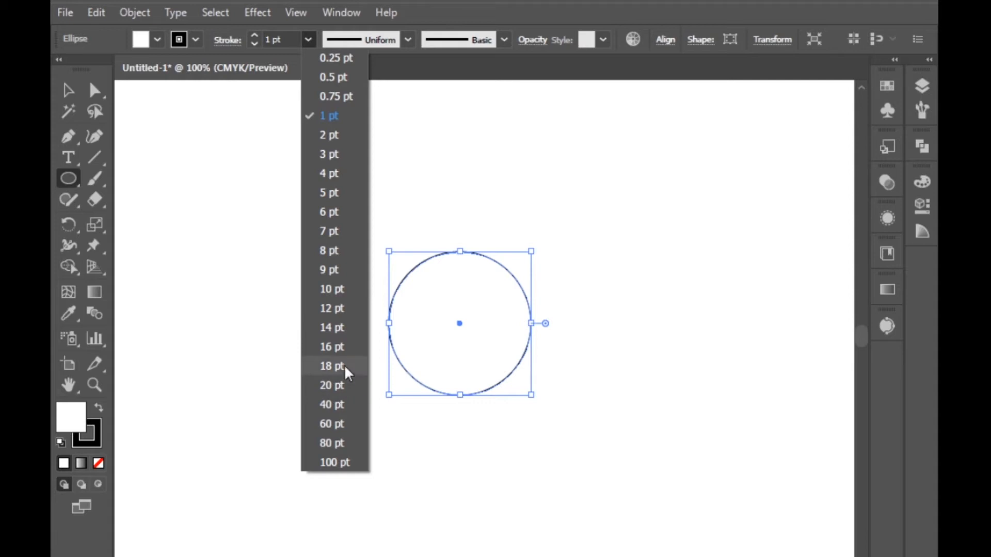
# - Set the circle's stroke weight to 16 pt and deselect it
pyautogui.click(333, 347)
pyautogui.press('v')
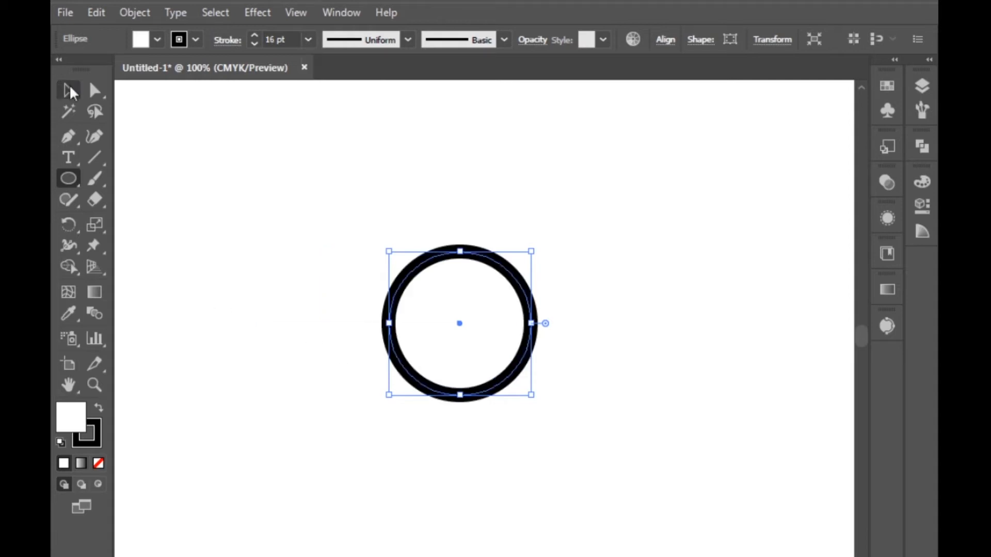
pyautogui.click(365, 382)
# - Centre the circle horizontally and vertically on the artboard
pyautogui.scroll(-3, 365, 382)
pyautogui.scroll(1, 397, 384)
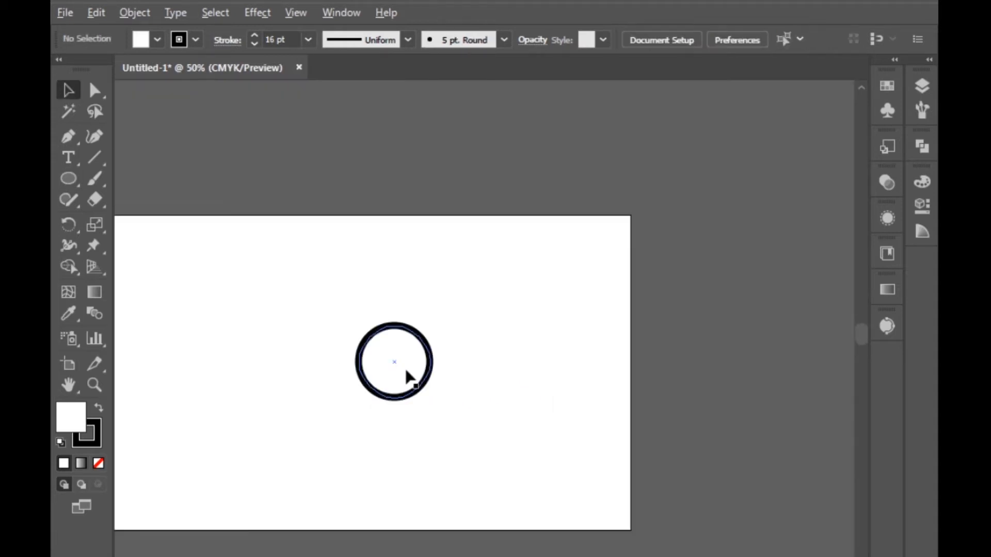
pyautogui.click(428, 384)
pyautogui.click(665, 39)
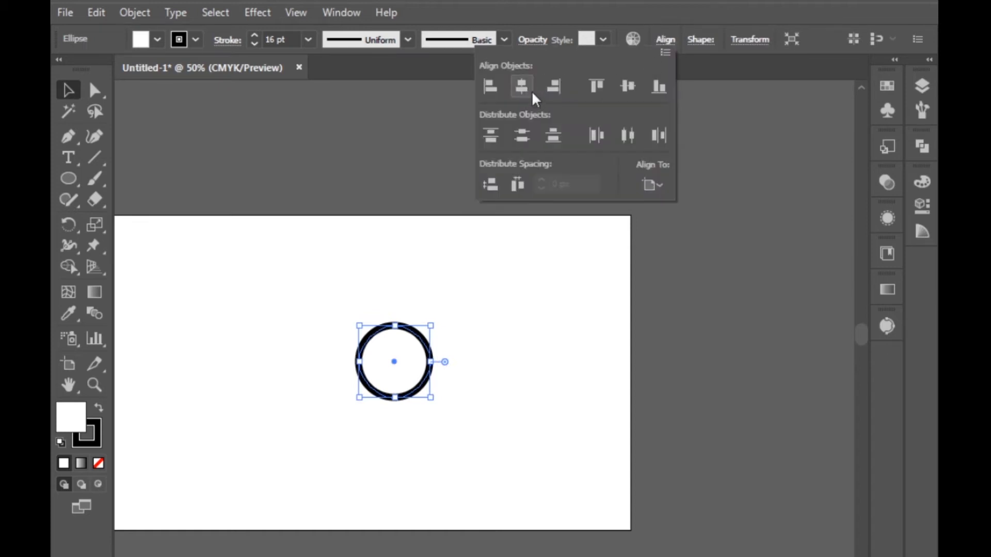
pyautogui.click(522, 84)
pyautogui.click(628, 84)
pyautogui.click(702, 308)
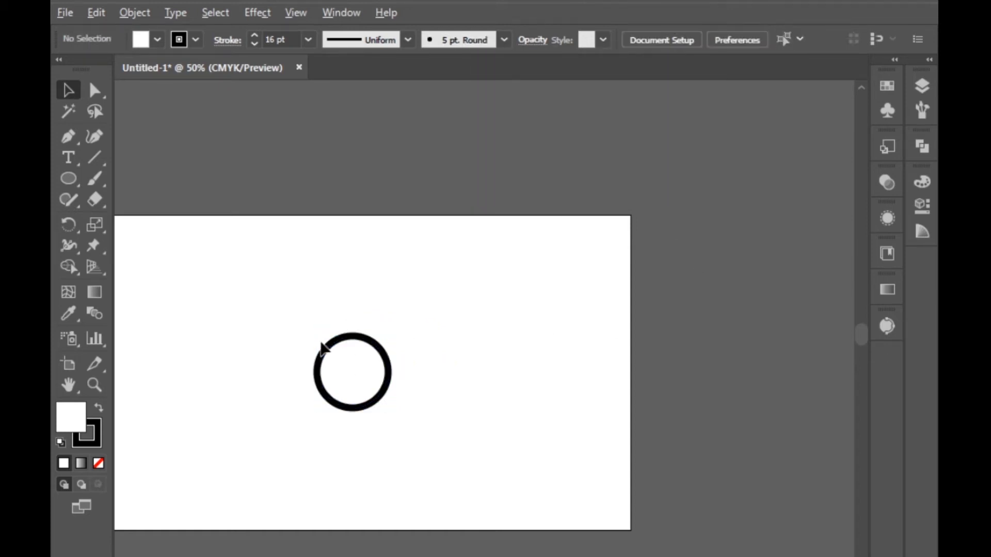
# - Enlarge the circle proportionally around its centre point
pyautogui.scroll(3, 323, 343)
pyautogui.click(479, 354)
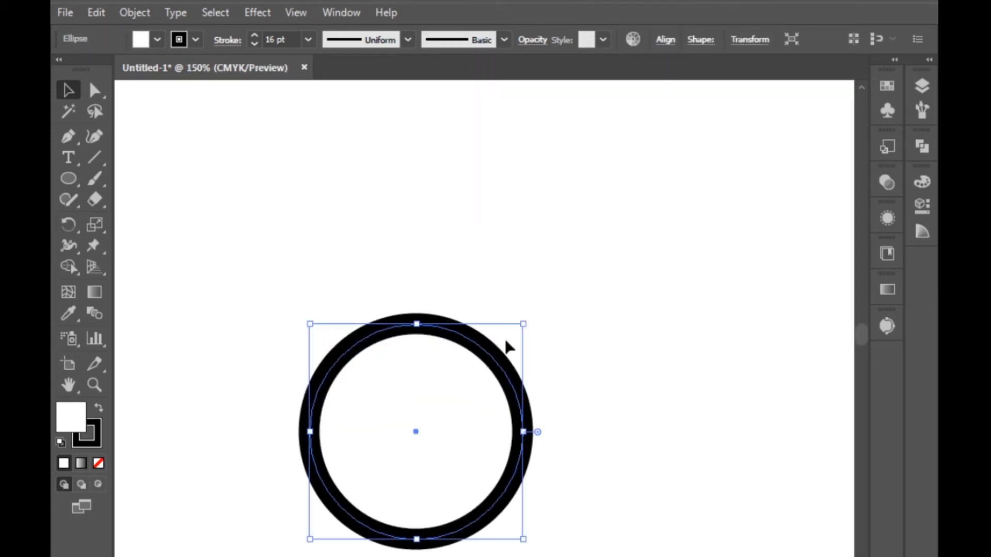
pyautogui.moveTo(527, 327); pyautogui.dragTo(546, 297)
pyautogui.click(631, 304)
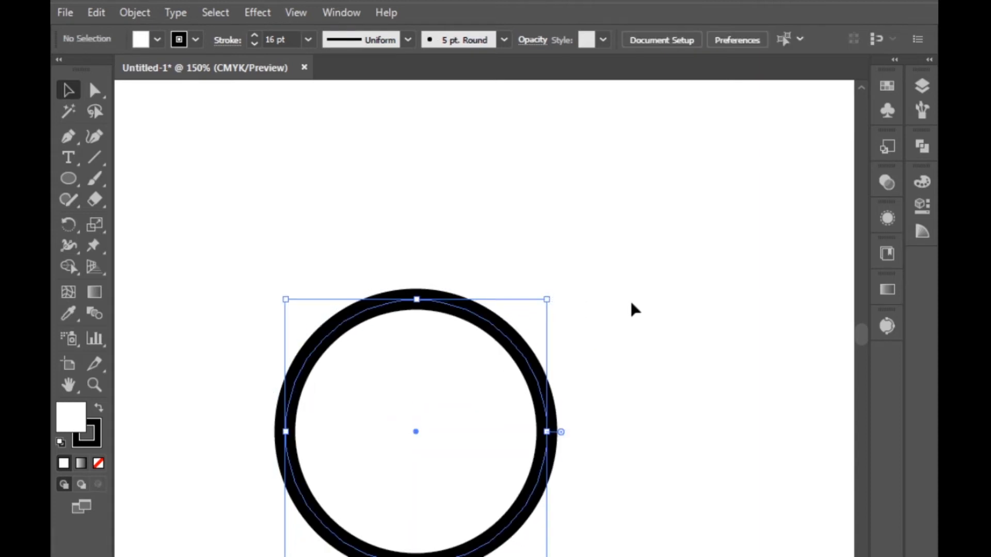
pyautogui.scroll(-1, 437, 351)
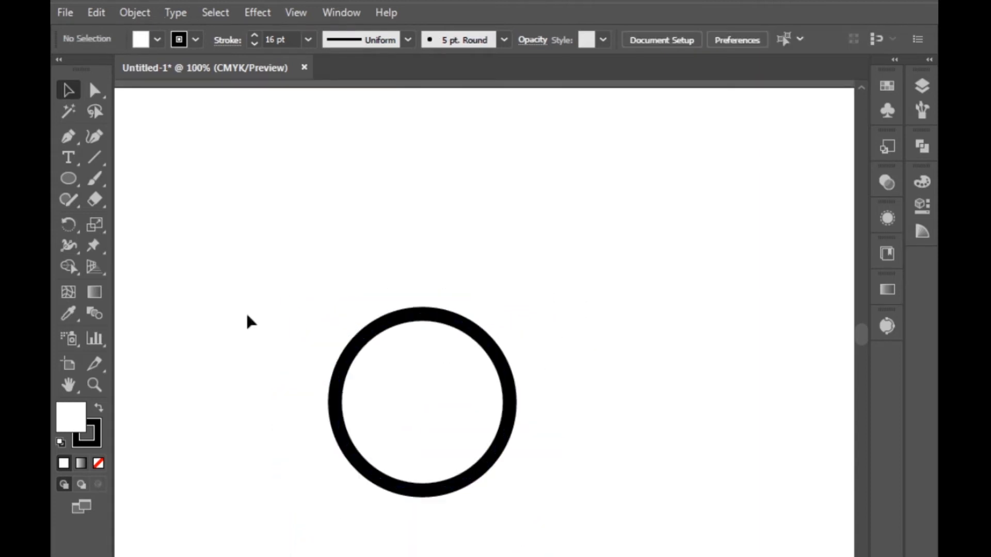
# - Draw a small rectangle just above the top of the circle with the Rectangle tool
pyautogui.click(68, 181)
pyautogui.moveTo(67, 185); pyautogui.dragTo(113, 184)
pyautogui.scroll(3, 363, 309)
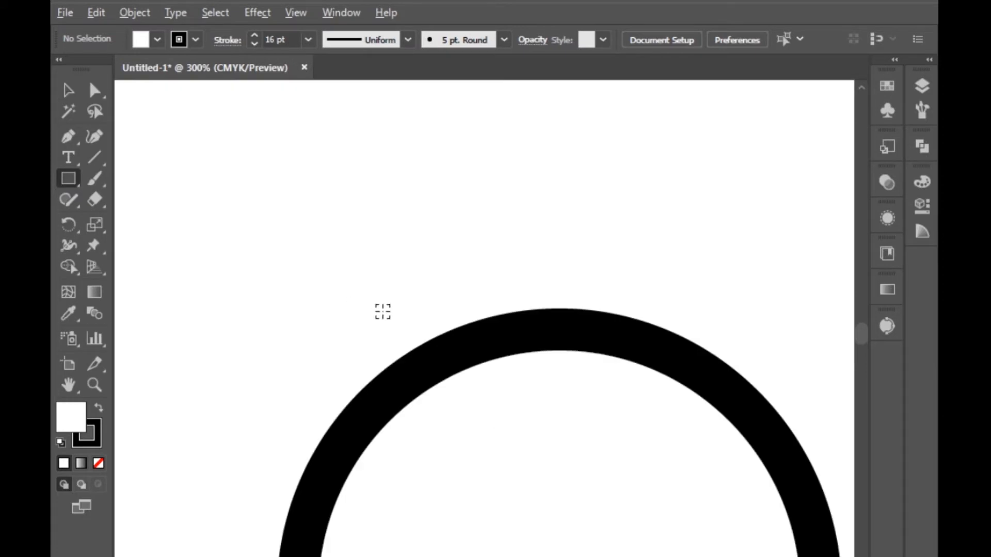
pyautogui.scroll(-2, 238, 332)
pyautogui.moveTo(333, 271); pyautogui.dragTo(384, 310)
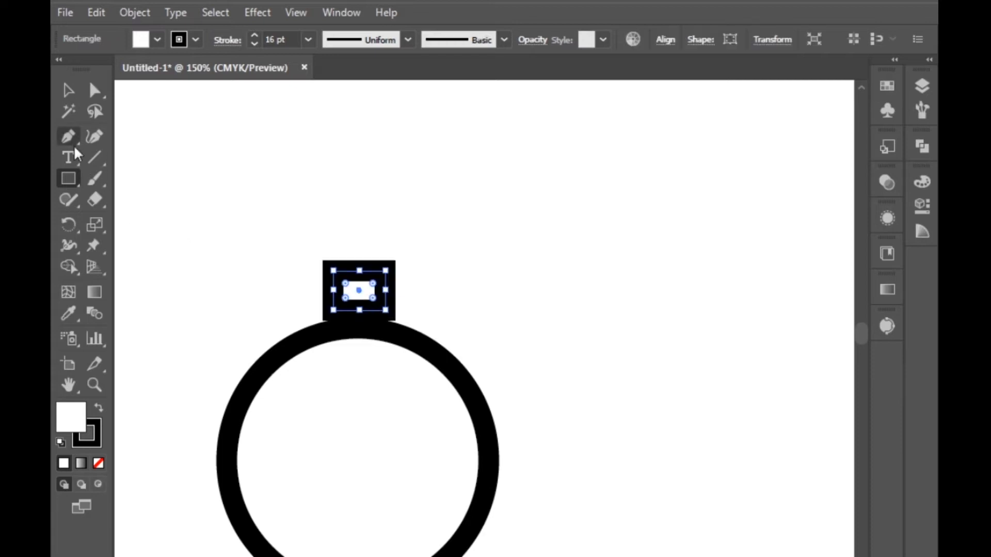
# - Give the small rectangle a black fill and no stroke
pyautogui.click(99, 410)
pyautogui.click(179, 39)
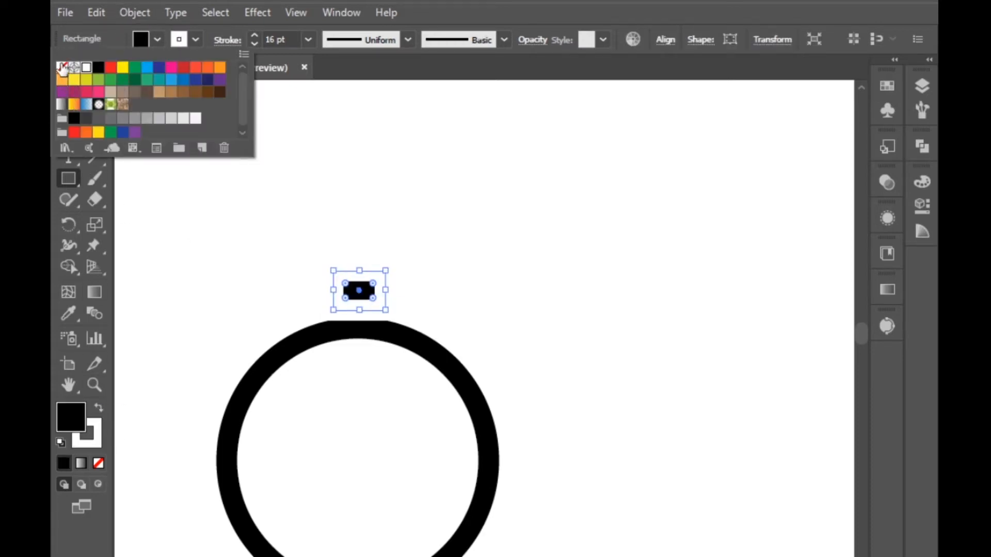
pyautogui.click(62, 68)
pyautogui.click(69, 91)
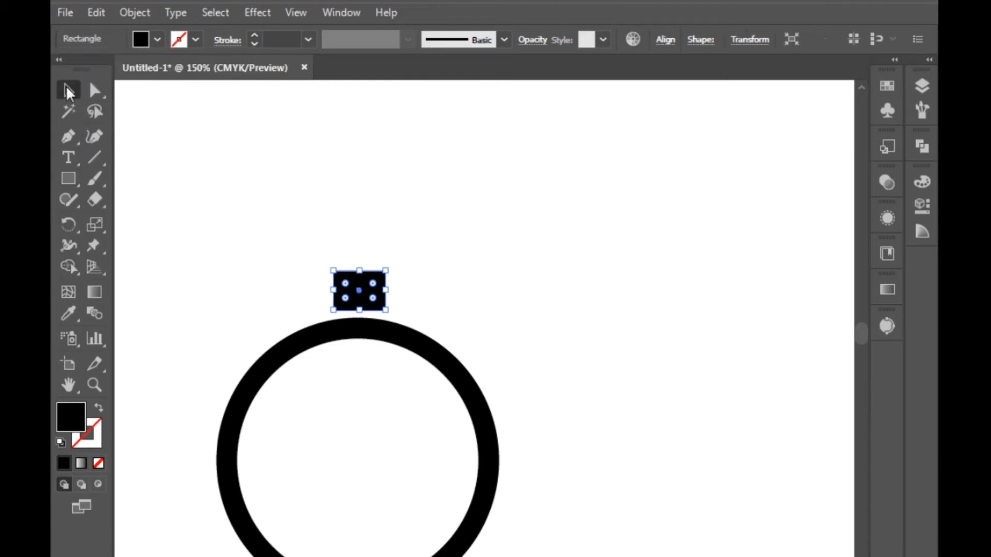
# - Centre the rectangle horizontally on the artboard and lower it until it overlaps the top of the ring
pyautogui.click(666, 41)
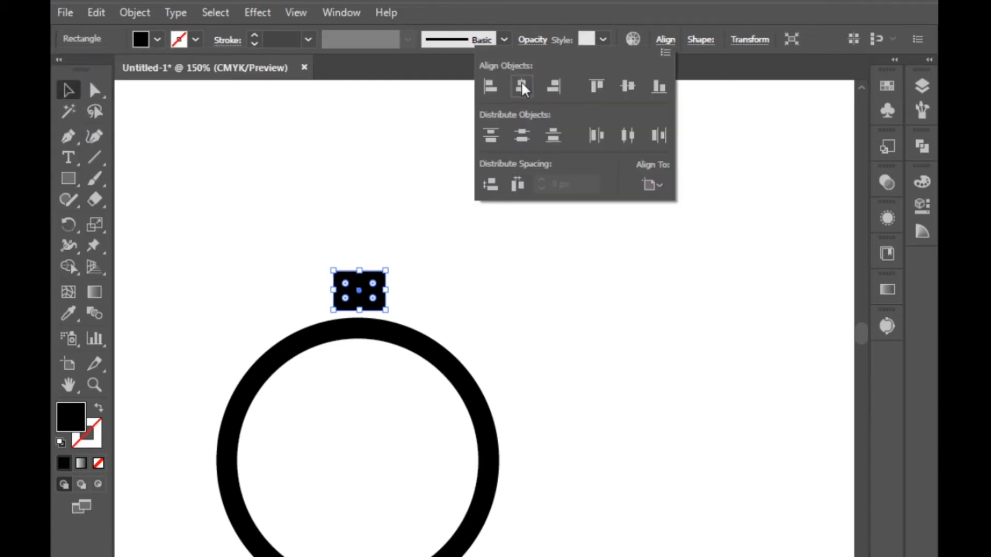
pyautogui.click(521, 82)
pyautogui.click(515, 332)
pyautogui.scroll(2, 358, 305)
pyautogui.moveTo(359, 277); pyautogui.dragTo(360, 310)
pyautogui.click(496, 259)
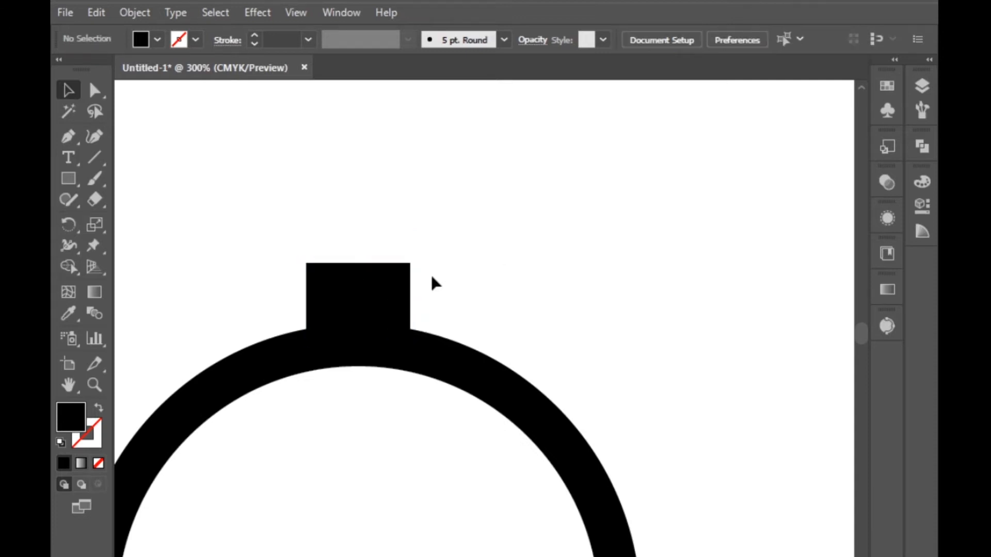
# - Shorten the rectangle by lowering its top edge toward the ring
pyautogui.click(354, 283)
pyautogui.moveTo(359, 264); pyautogui.dragTo(360, 293)
pyautogui.click(527, 272)
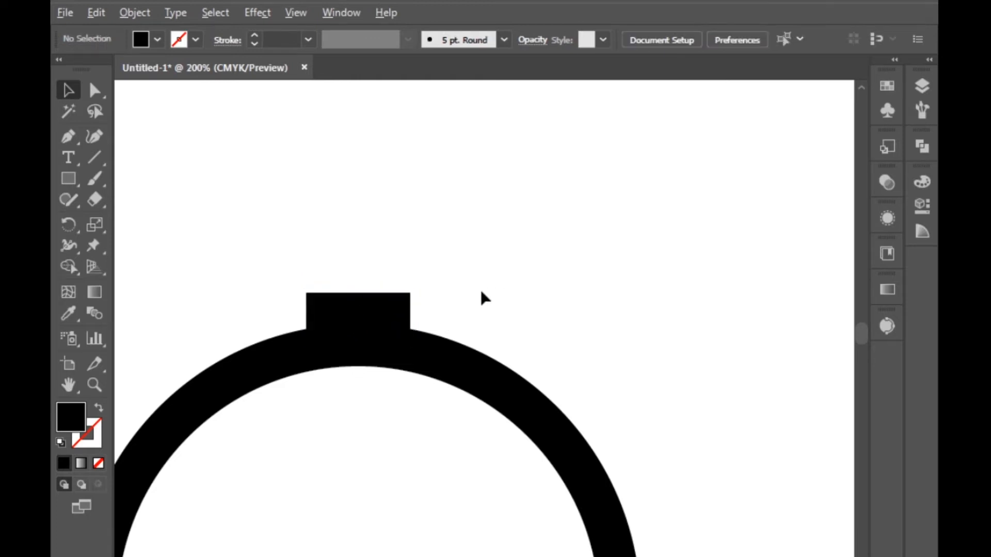
pyautogui.scroll(-3, 482, 295)
# - Duplicate the rectangle straight upward, leaving a narrow gap above the original
pyautogui.scroll(2, 450, 294)
pyautogui.scroll(2, 453, 299)
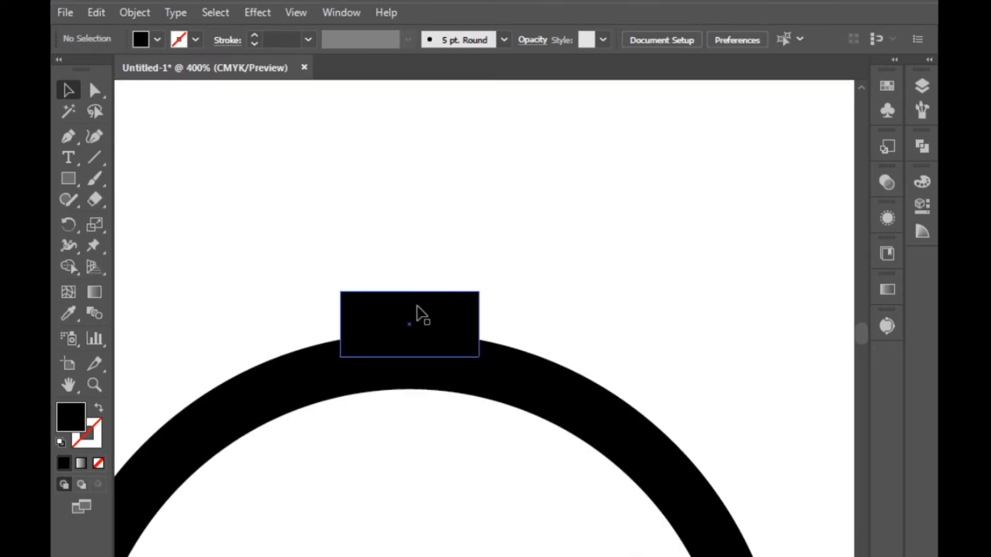
pyautogui.moveTo(420, 314); pyautogui.dragTo(419, 231)
pyautogui.click(591, 261)
pyautogui.scroll(-3, 485, 361)
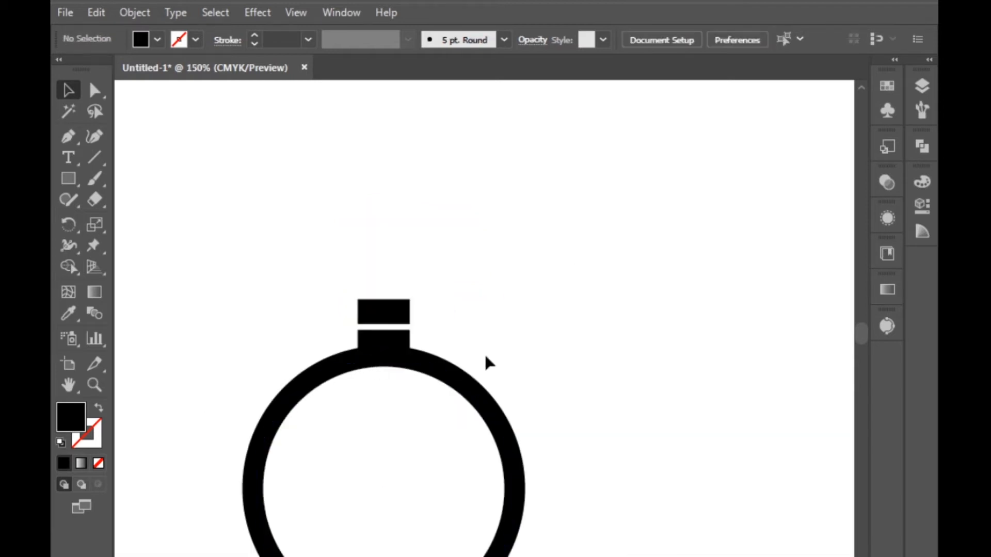
# - Make the upper rectangle taller by raising its top edge
pyautogui.scroll(2, 412, 314)
pyautogui.click(389, 316)
pyautogui.moveTo(377, 300); pyautogui.dragTo(376, 283)
pyautogui.click(547, 320)
pyautogui.scroll(-3, 354, 345)
pyautogui.scroll(-2, 456, 391)
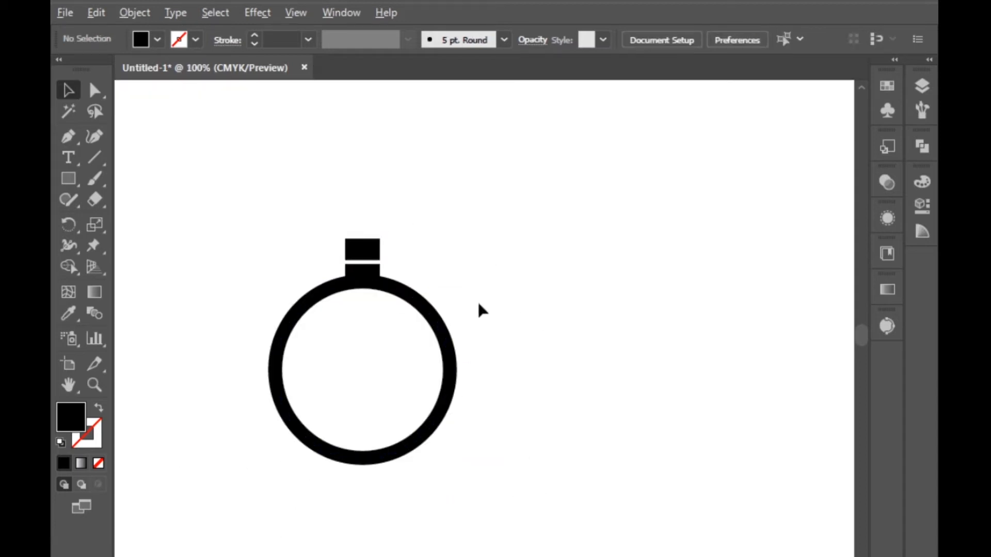
# - Move both rectangles down together so the lower one sits deeper in the ring
pyautogui.scroll(-2, 478, 304)
pyautogui.scroll(7, 423, 292)
pyautogui.scroll(1, 459, 265)
pyautogui.click(442, 322)
pyautogui.keyDown('shift'); pyautogui.click(441, 206); pyautogui.keyUp('shift')
pyautogui.moveTo(448, 322); pyautogui.dragTo(444, 351)
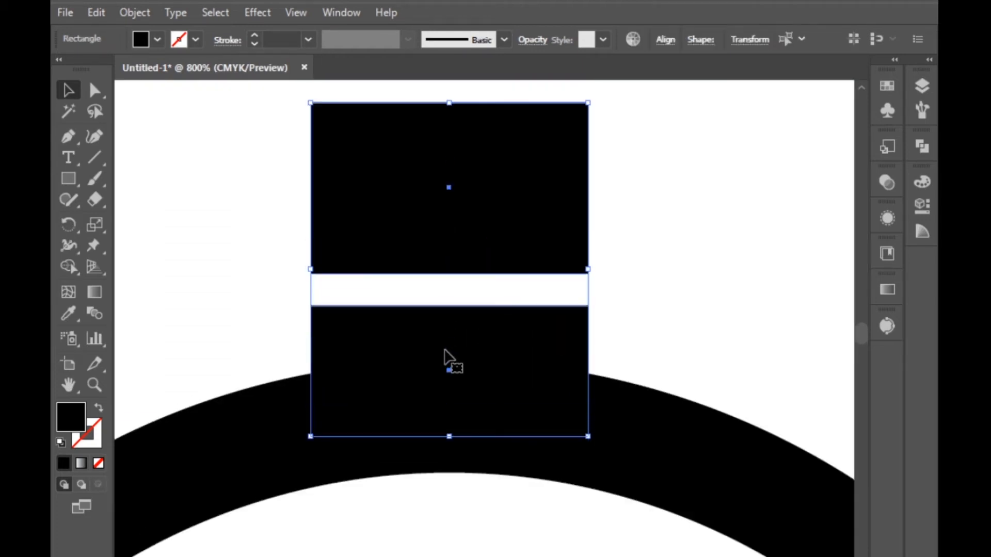
pyautogui.click(653, 233)
# - Make the upper rectangle slightly taller and nudge it up from the lower one
pyautogui.click(442, 192)
pyautogui.moveTo(440, 199); pyautogui.dragTo(451, 153)
pyautogui.scroll(2, 454, 141)
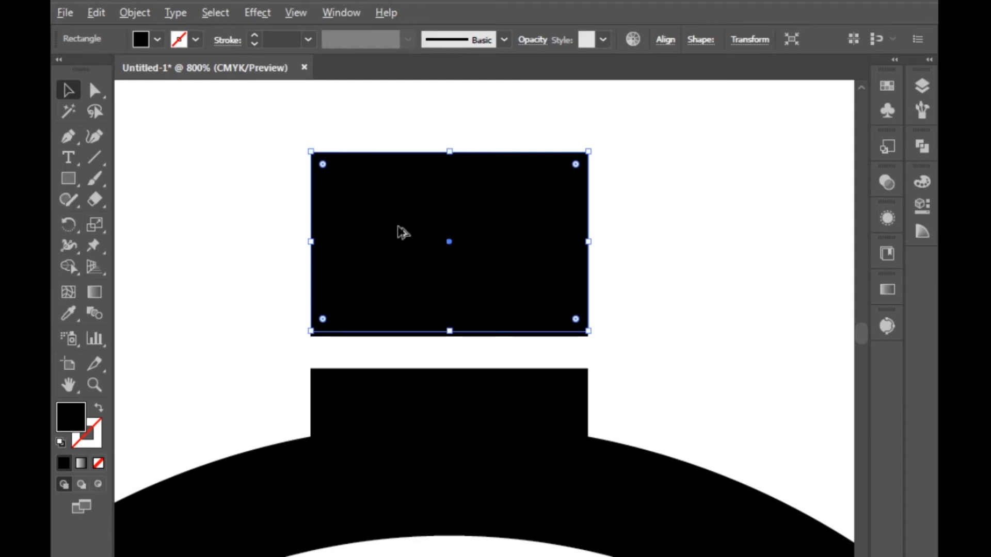
pyautogui.scroll(-4, 402, 266)
pyautogui.click(566, 278)
pyautogui.scroll(-2, 563, 278)
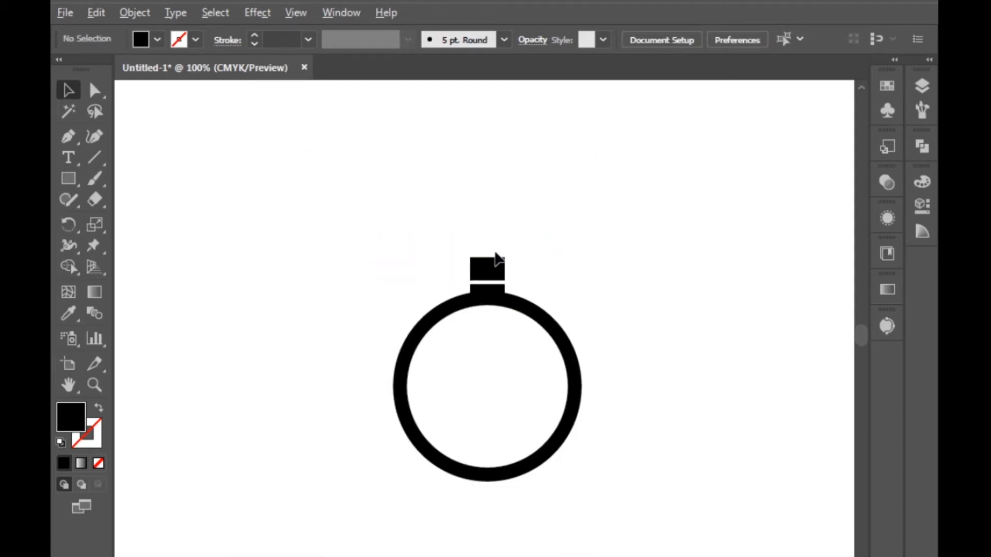
pyautogui.scroll(-2, 522, 288)
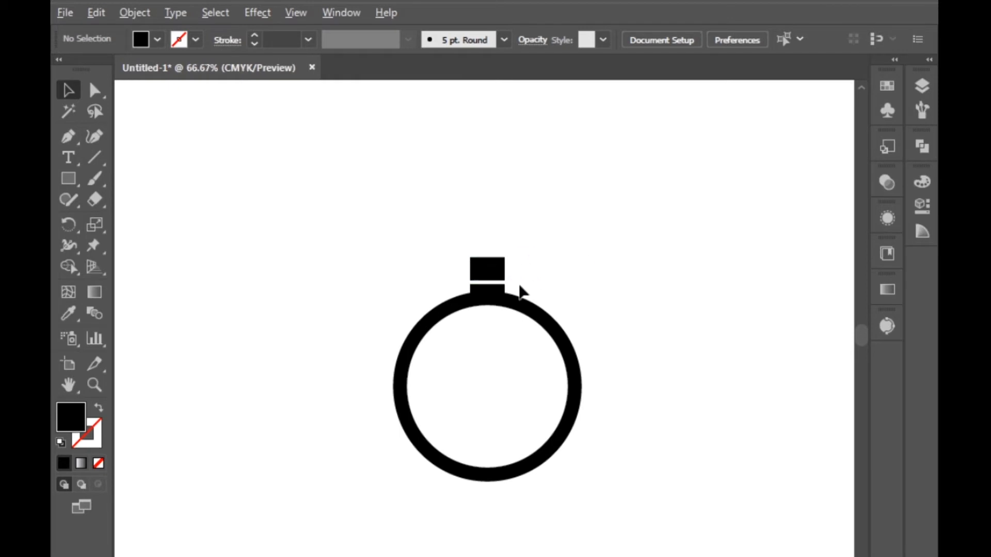
# - Draw a horizontal line across the upper part of the top rectangle and give it a yellow stroke
pyautogui.scroll(6, 500, 259)
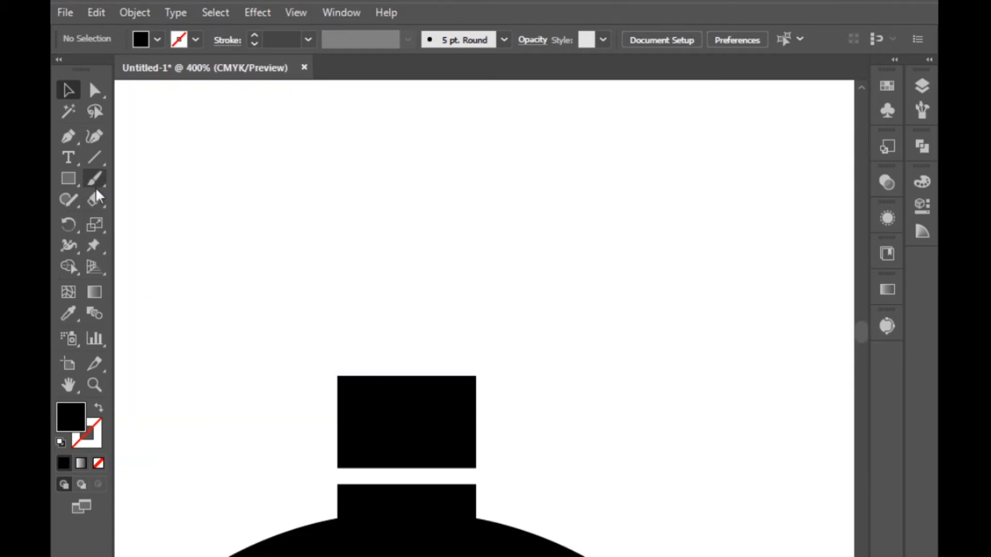
pyautogui.click(94, 158)
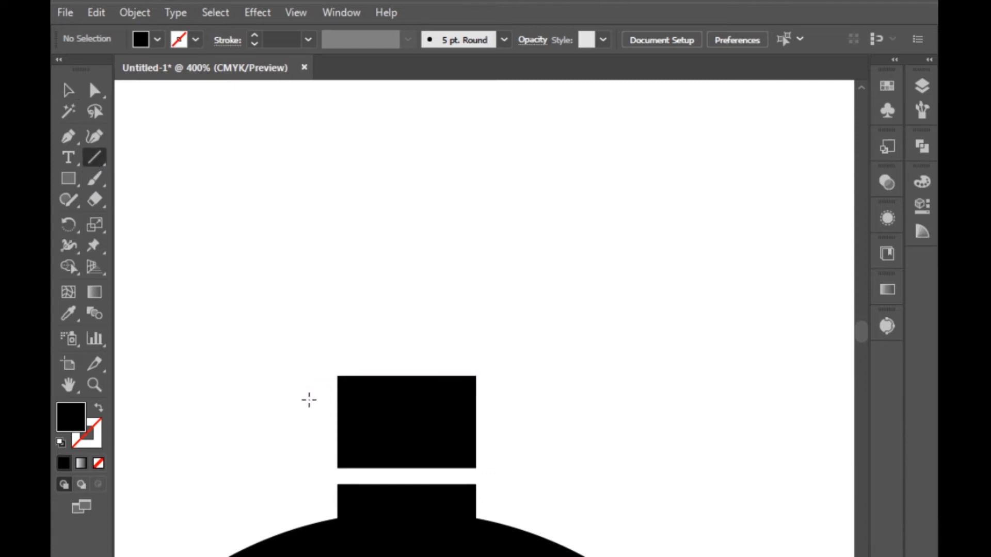
pyautogui.moveTo(312, 403); pyautogui.dragTo(522, 404)
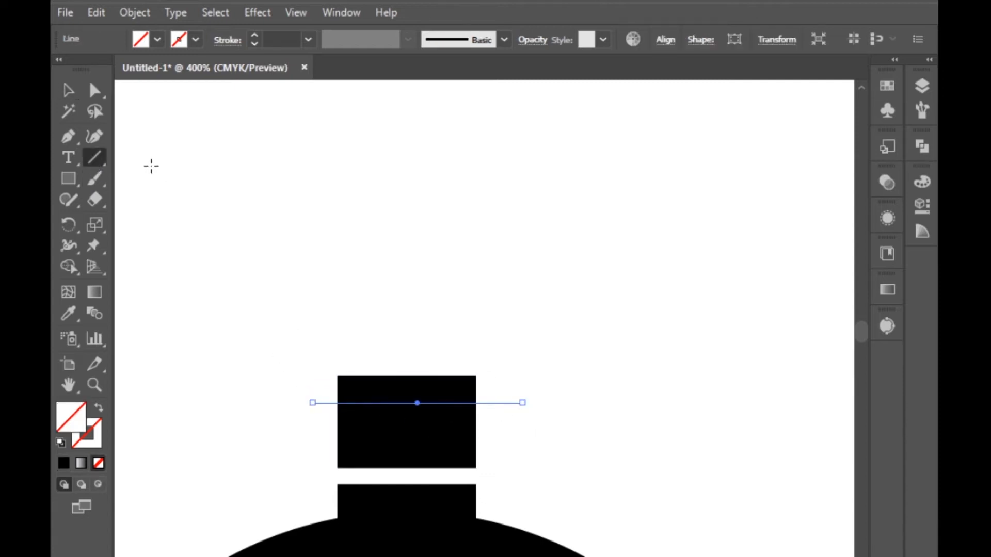
pyautogui.click(184, 42)
pyautogui.click(122, 67)
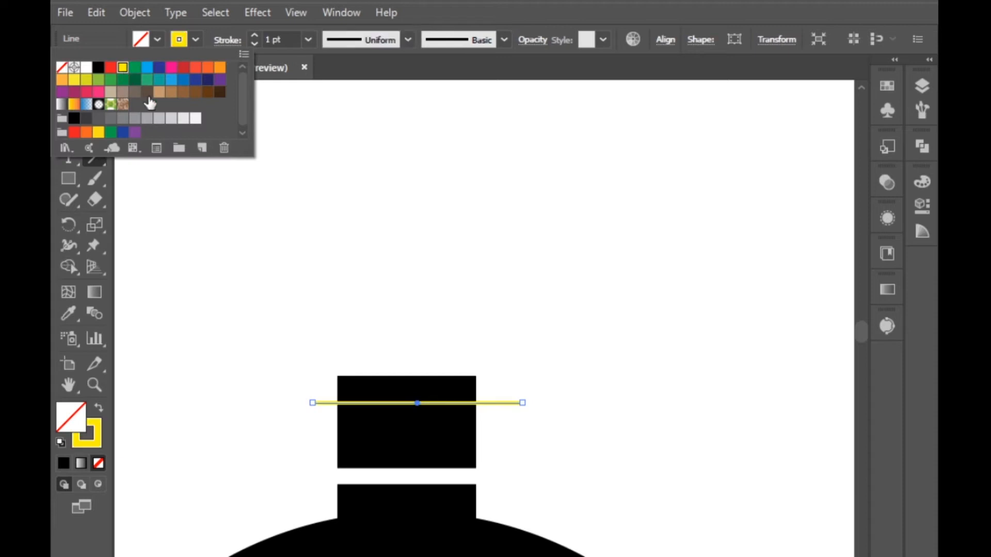
# - Reduce the yellow line's stroke weight to 0.25 pt
pyautogui.click(254, 44)
pyautogui.click(254, 44)
pyautogui.click(253, 43)
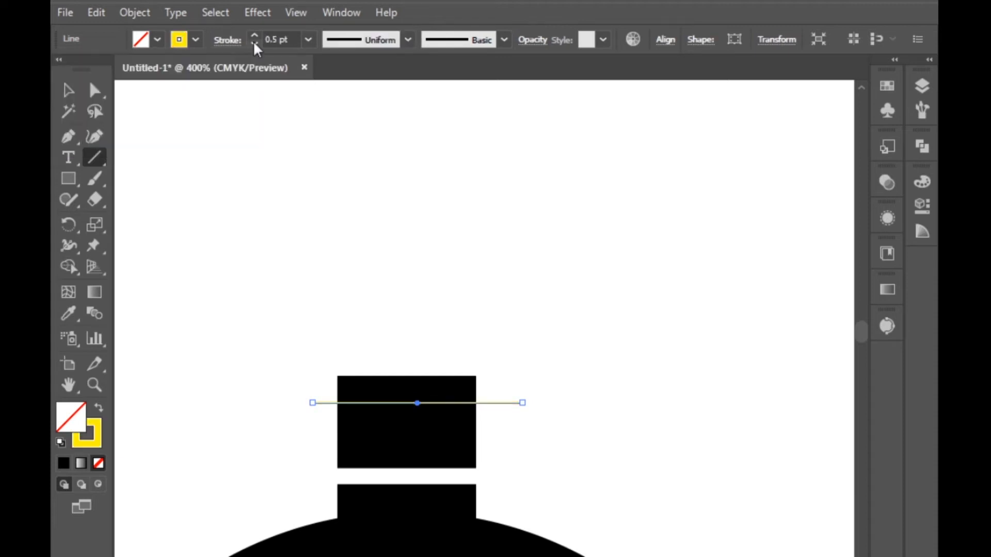
pyautogui.click(253, 43)
pyautogui.click(68, 91)
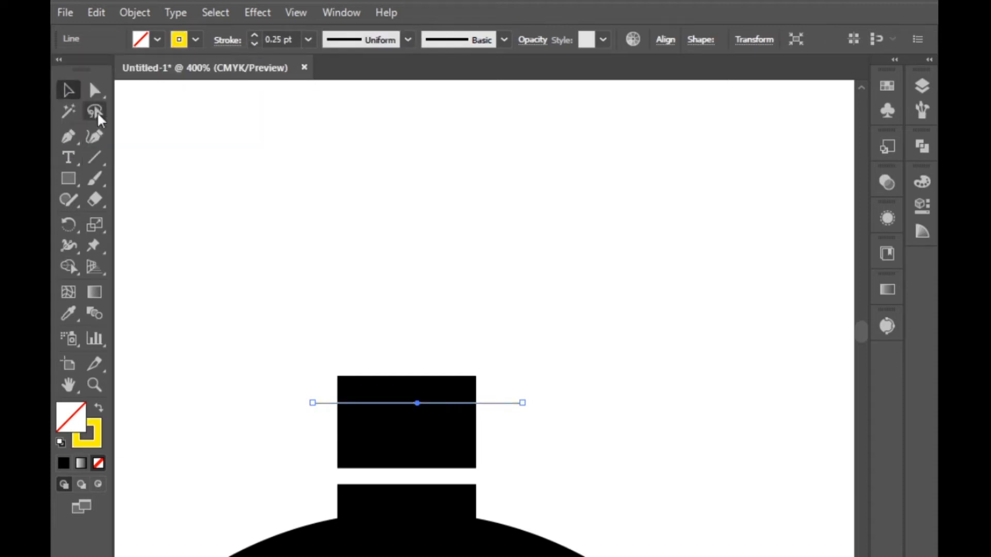
pyautogui.click(256, 254)
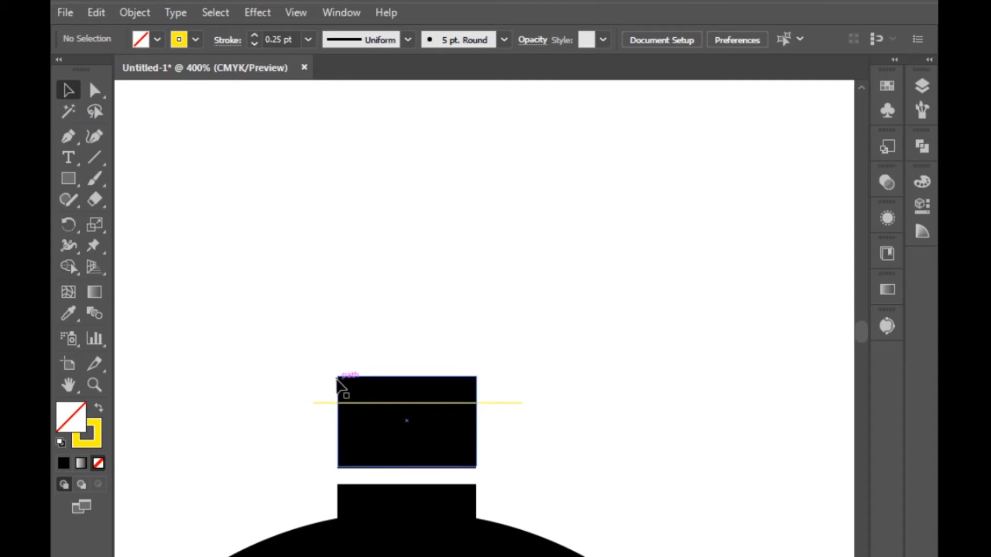
pyautogui.click(332, 402)
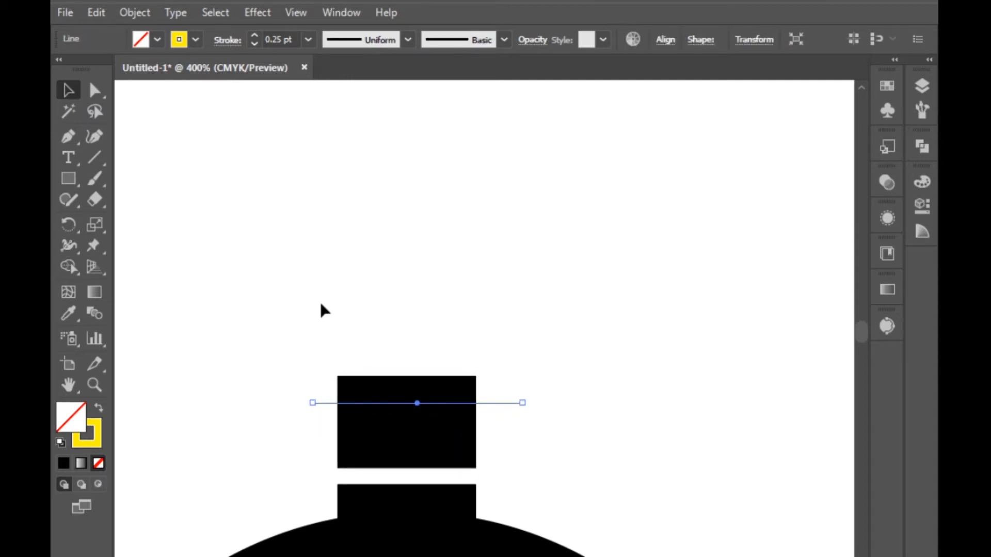
pyautogui.click(323, 267)
# - In outline view, add anchor points where the horizontal line crosses the top rectangle's left and right edges
pyautogui.moveTo(270, 311); pyautogui.dragTo(493, 444)
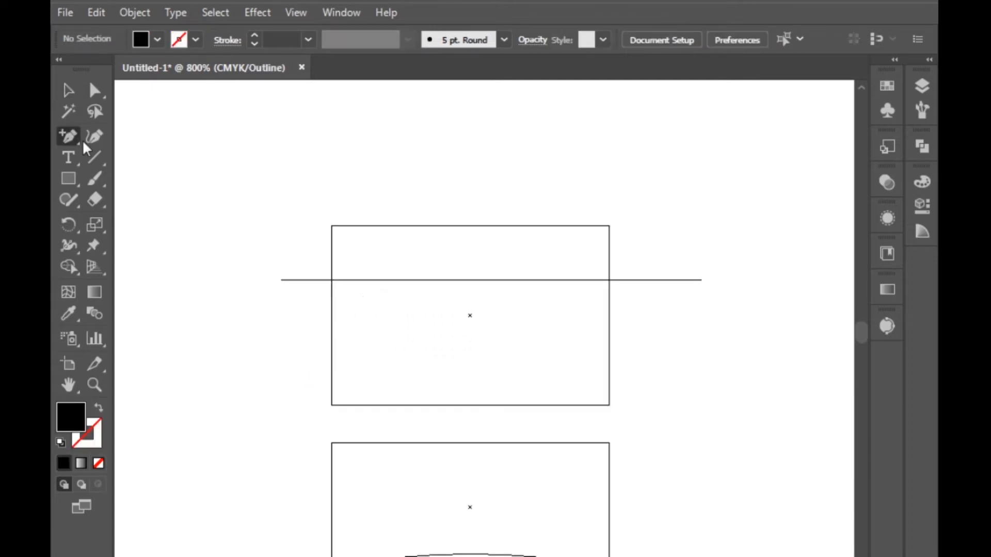
pyautogui.scroll(4, 332, 280)
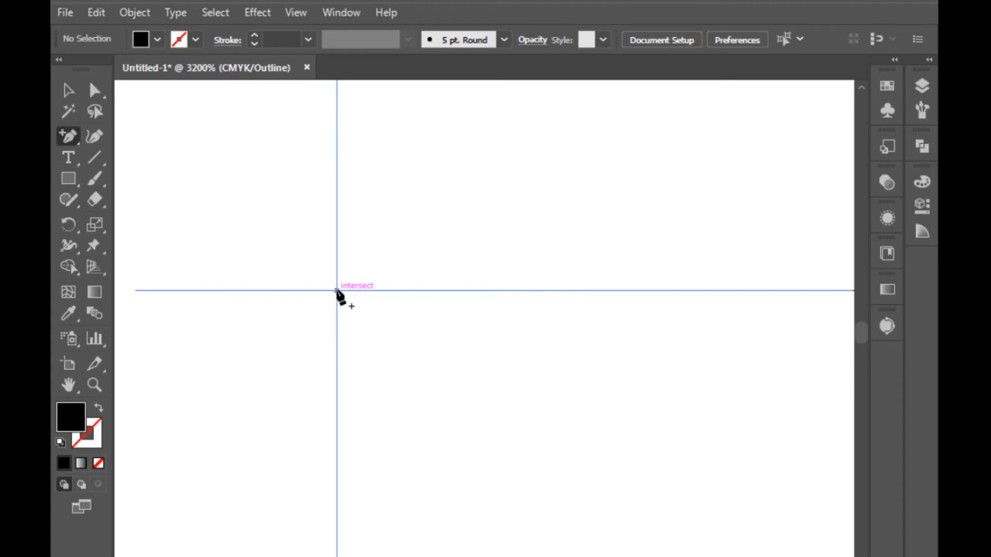
pyautogui.click(337, 291)
pyautogui.scroll(-4, 261, 331)
pyautogui.scroll(1, 568, 333)
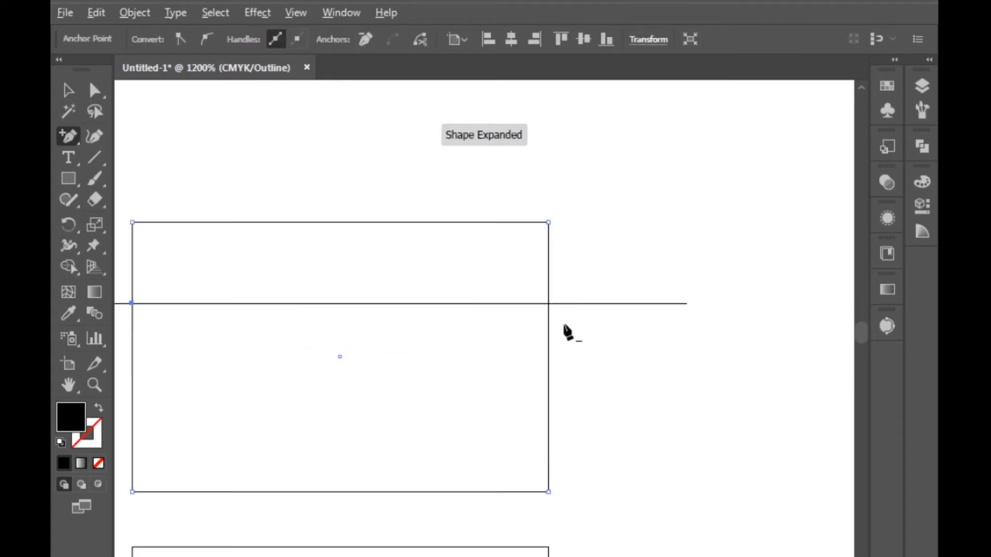
pyautogui.scroll(2, 567, 333)
pyautogui.click(524, 275)
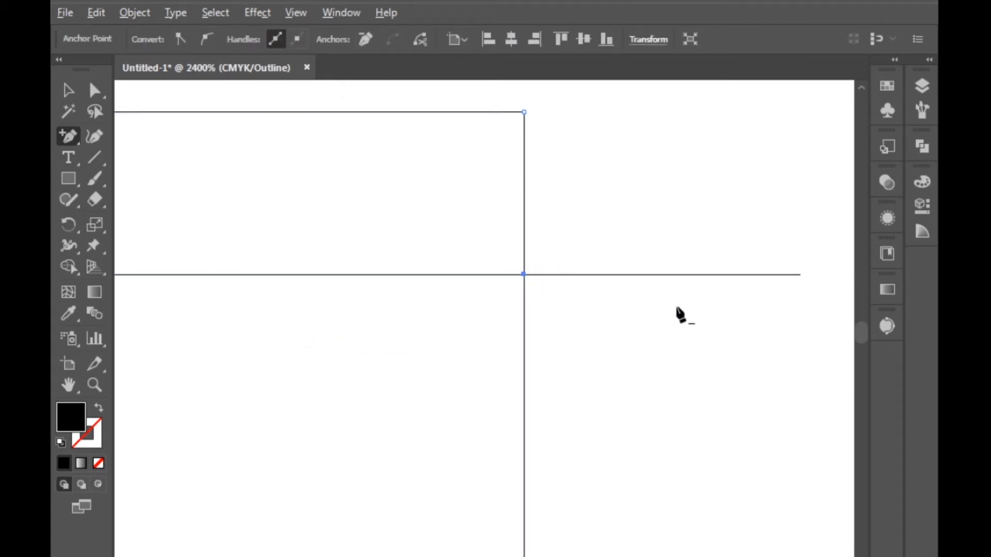
pyautogui.scroll(-4, 671, 310)
# - Delete the yellow guide line crossing the top rectangle
pyautogui.click(96, 91)
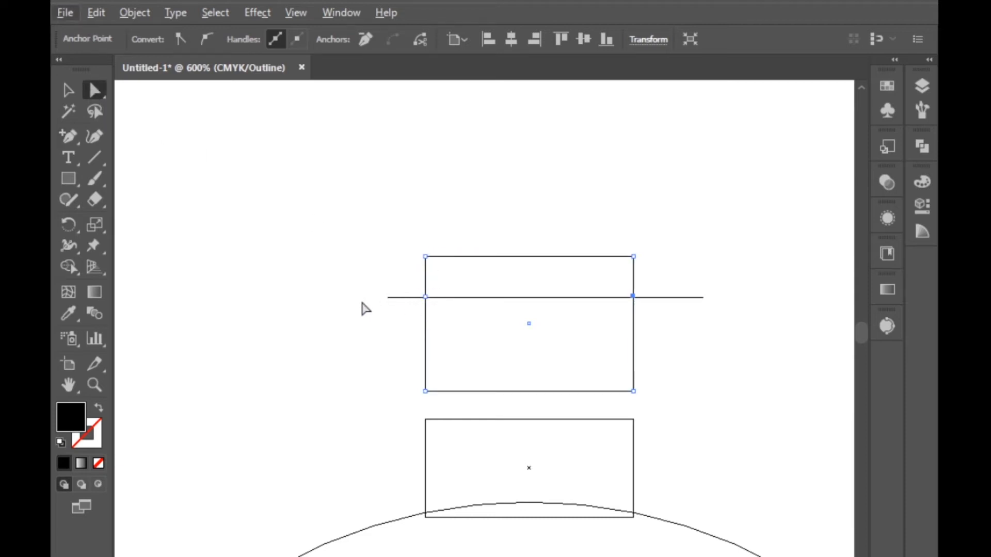
pyautogui.click(68, 92)
pyautogui.click(494, 296)
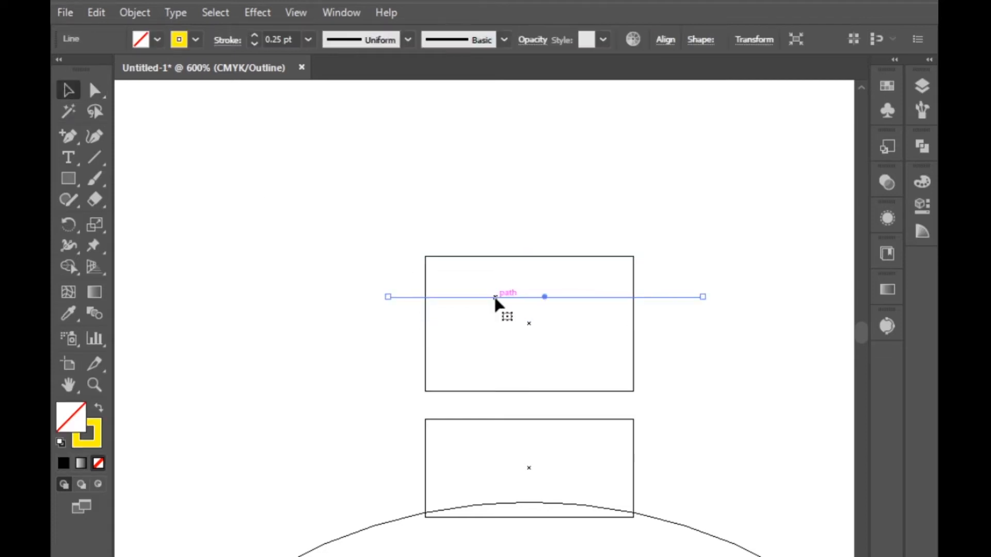
pyautogui.press('Delete')
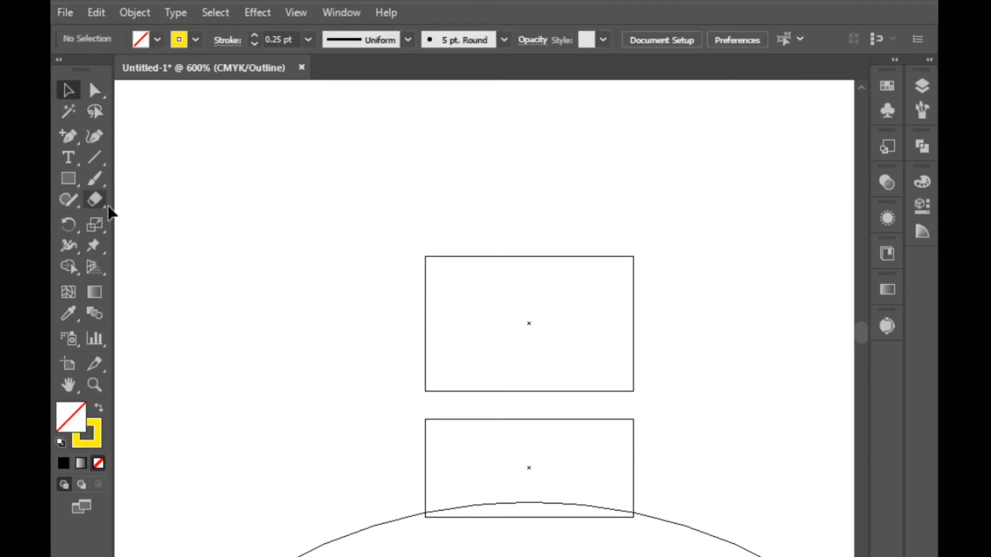
# - Select the top rectangle's upper corners and side anchor points and scale them outward horizontally, leaving the base narrow
pyautogui.click(95, 90)
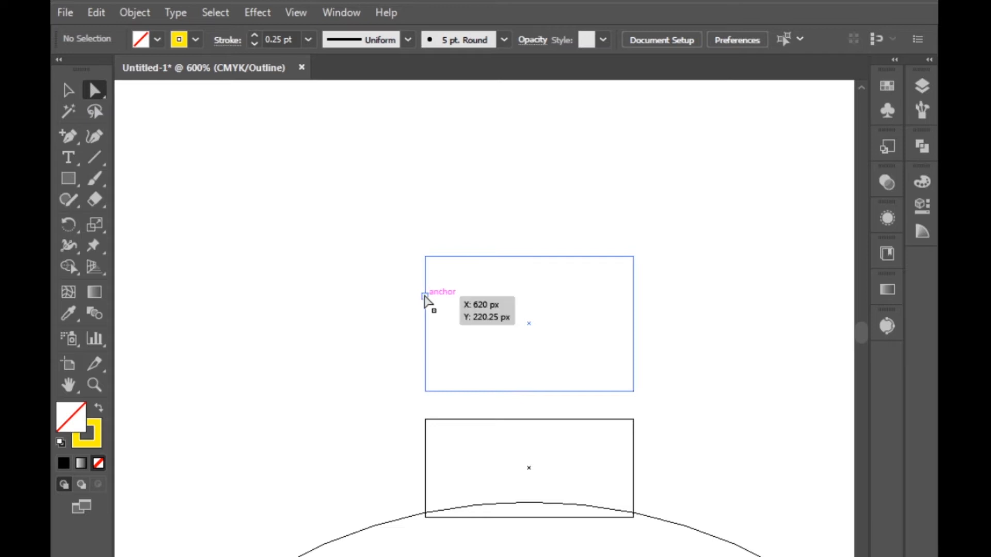
pyautogui.click(424, 296)
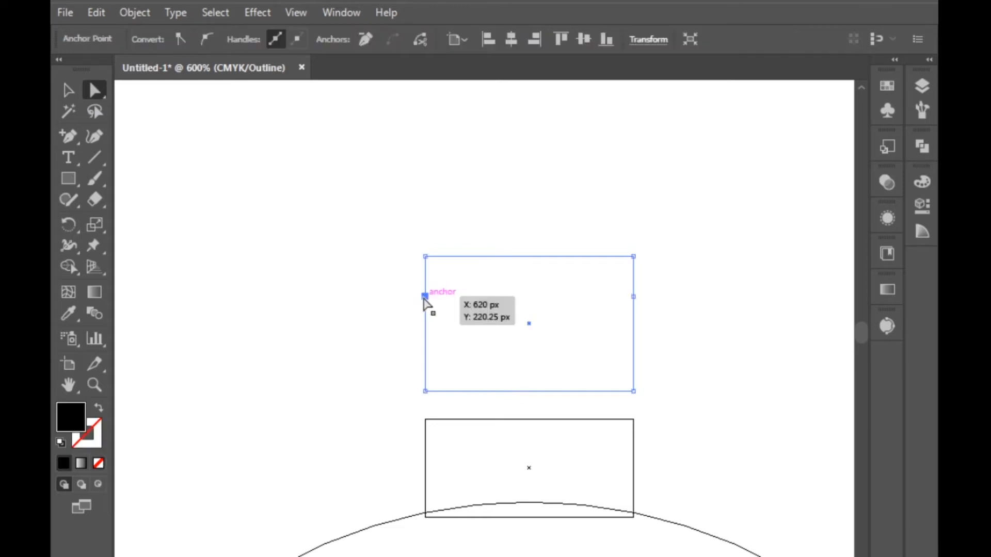
pyautogui.click(425, 257)
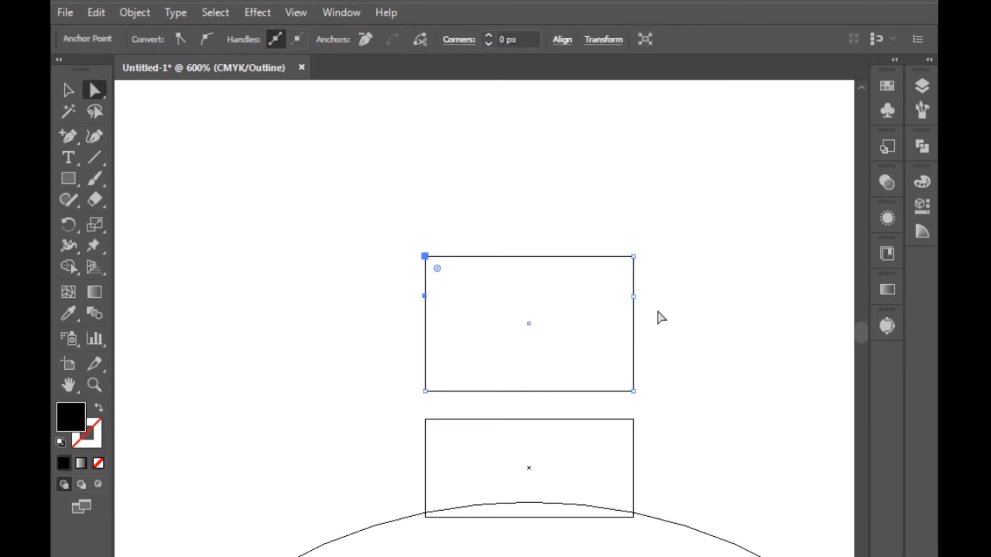
pyautogui.keyDown('shift'); pyautogui.click(634, 257); pyautogui.keyUp('shift')
pyautogui.click(94, 224)
pyautogui.moveTo(425, 256); pyautogui.dragTo(394, 257)
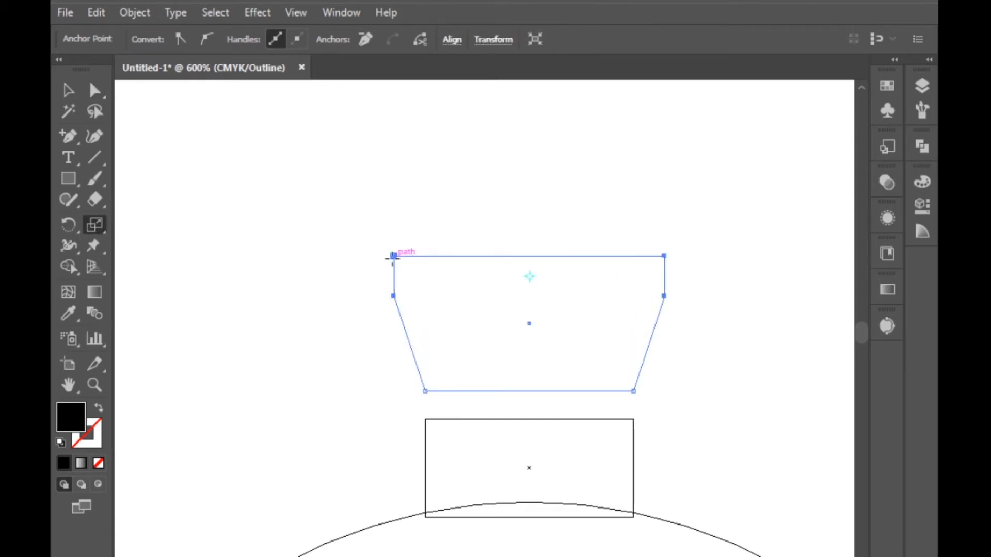
# - Deselect the flared shape and switch from outline view back to preview at 100% zoom
pyautogui.scroll(-4, 195, 268)
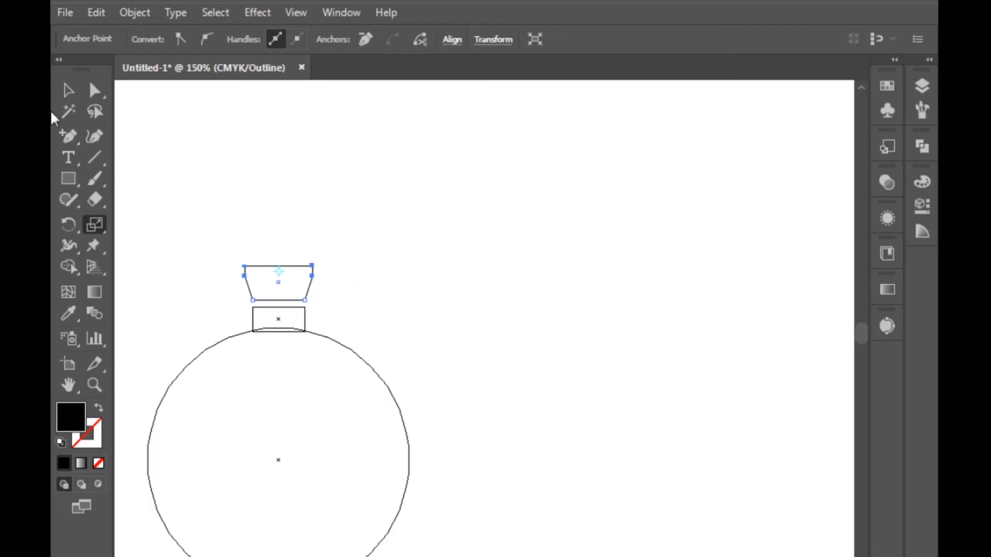
pyautogui.click(68, 90)
pyautogui.click(438, 249)
pyautogui.hotkey('ctrl', 'y')
pyautogui.hotkey('ctrl', '1')
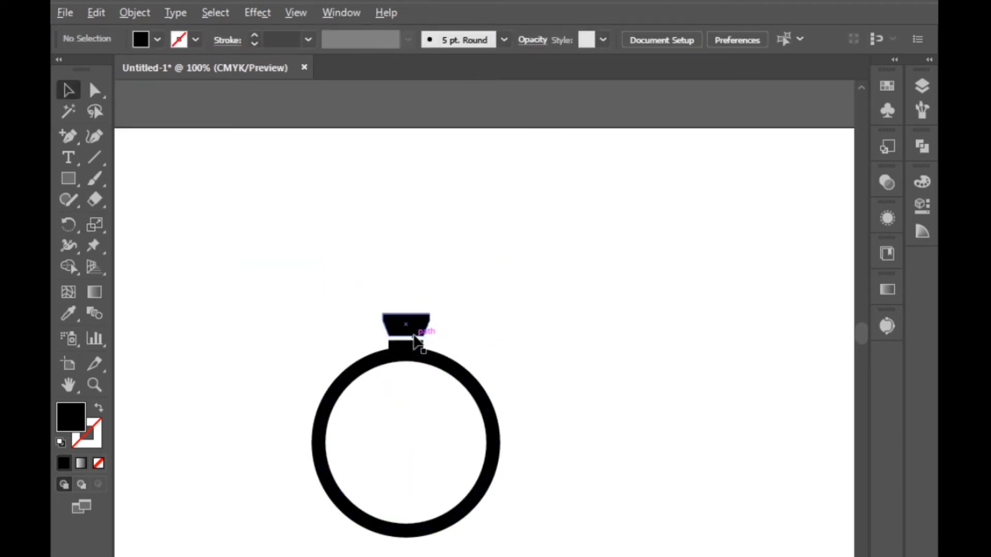
# - Pull the flared shape's two bottom anchor points straight down to meet the lower rectangle's top edge
pyautogui.scroll(5, 417, 343)
pyautogui.press('a')
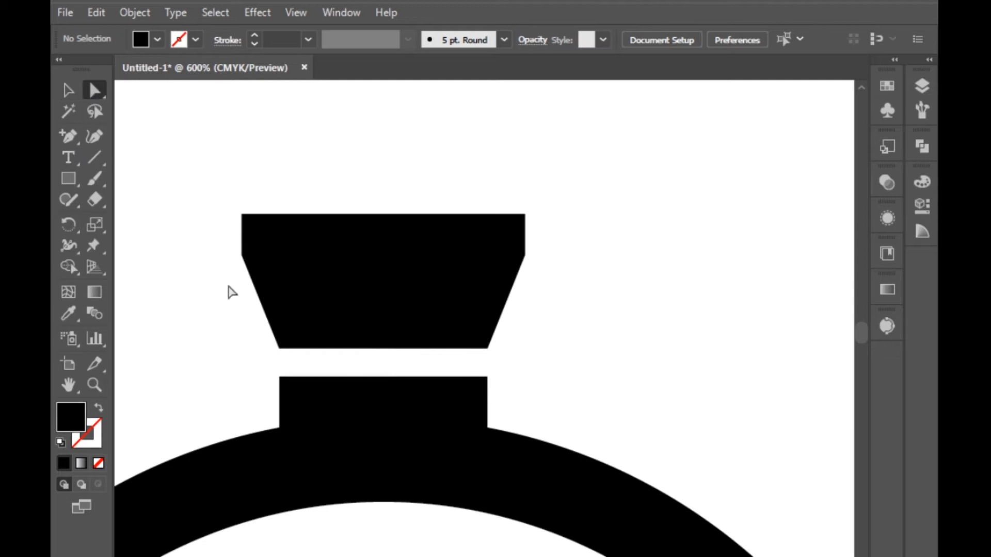
pyautogui.click(279, 348)
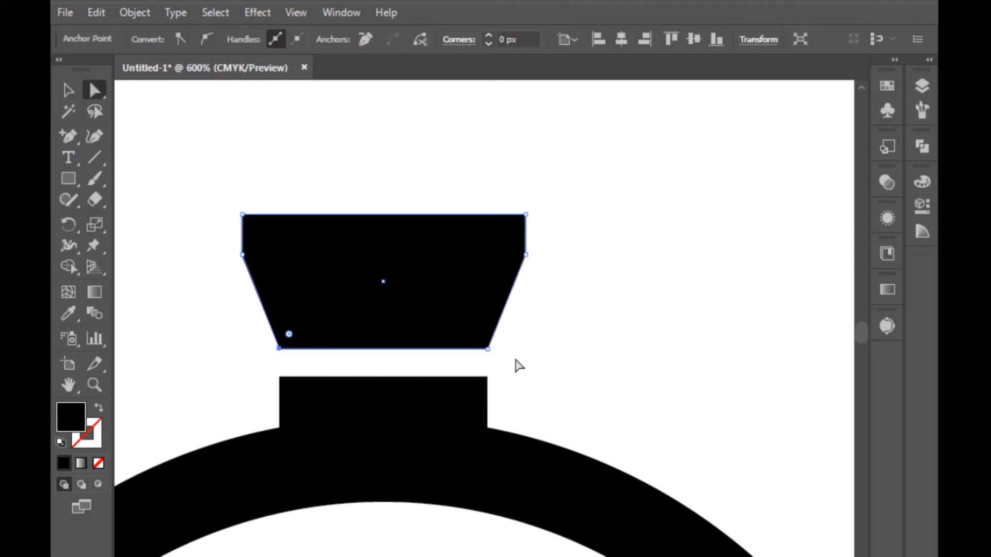
pyautogui.keyDown('shift'); pyautogui.click(486, 349); pyautogui.keyUp('shift')
pyautogui.moveTo(486, 349); pyautogui.dragTo(487, 378)
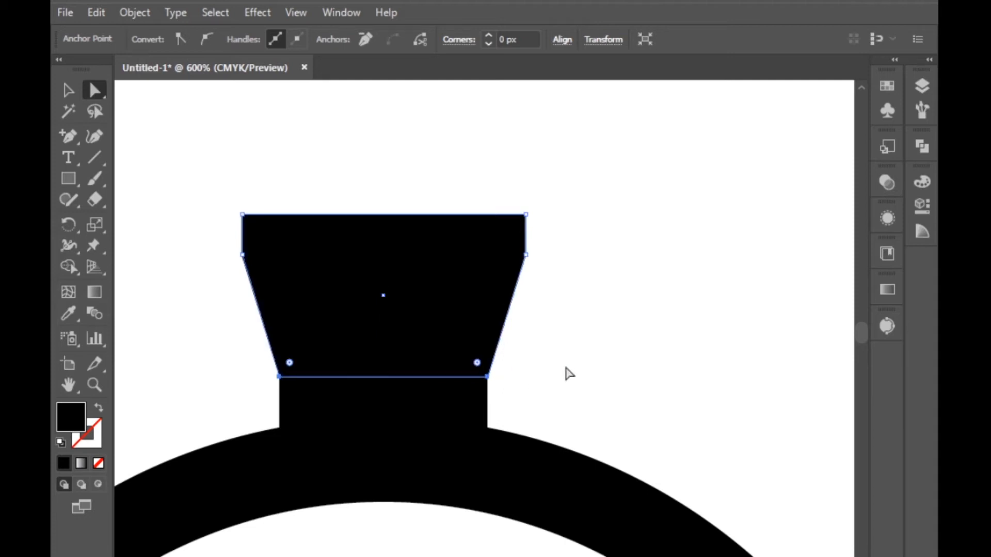
pyautogui.click(68, 91)
pyautogui.click(223, 142)
pyautogui.scroll(-2, 427, 187)
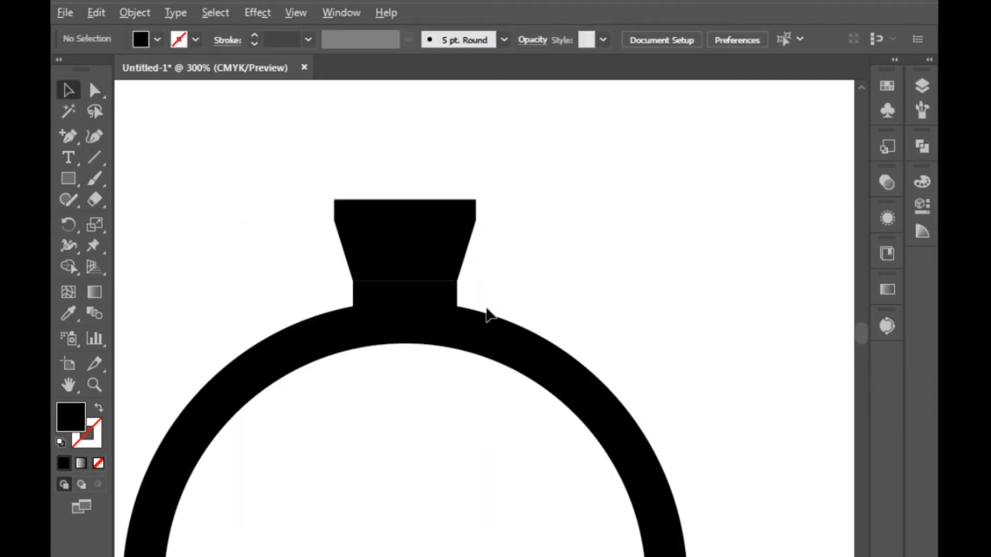
# - Duplicate the ring in place and enlarge the copy from its center so it overlaps the gap above the ring
pyautogui.scroll(-3, 414, 342)
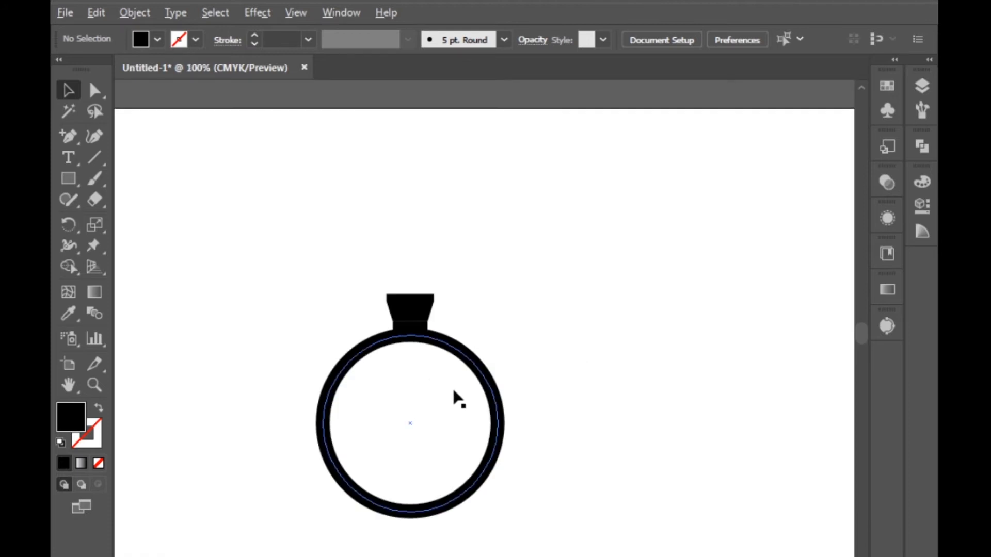
pyautogui.scroll(1, 454, 398)
pyautogui.click(480, 347)
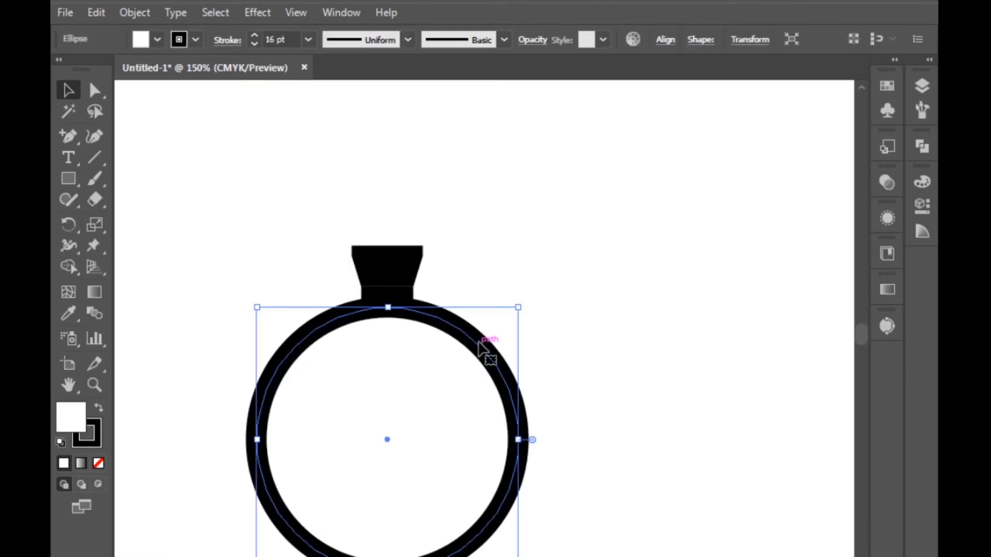
pyautogui.hotkey('ctrl', 'shift', 'b')
pyautogui.hotkey('ctrl', 'shift', 'b')
pyautogui.moveTo(519, 308); pyautogui.dragTo(543, 282)
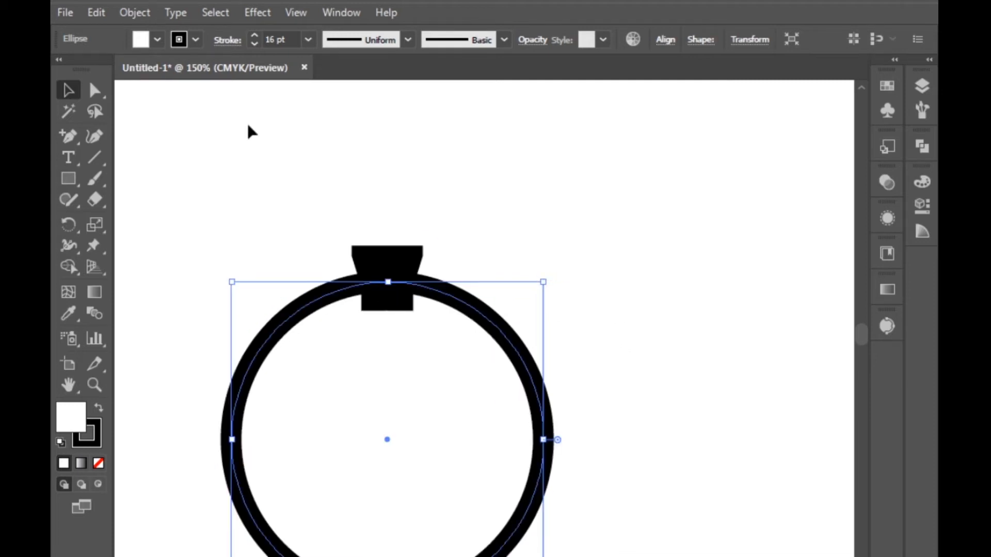
# - Remove the enlarged ring's fill and reduce its stroke weight to 9 pt
pyautogui.click(157, 40)
pyautogui.click(62, 69)
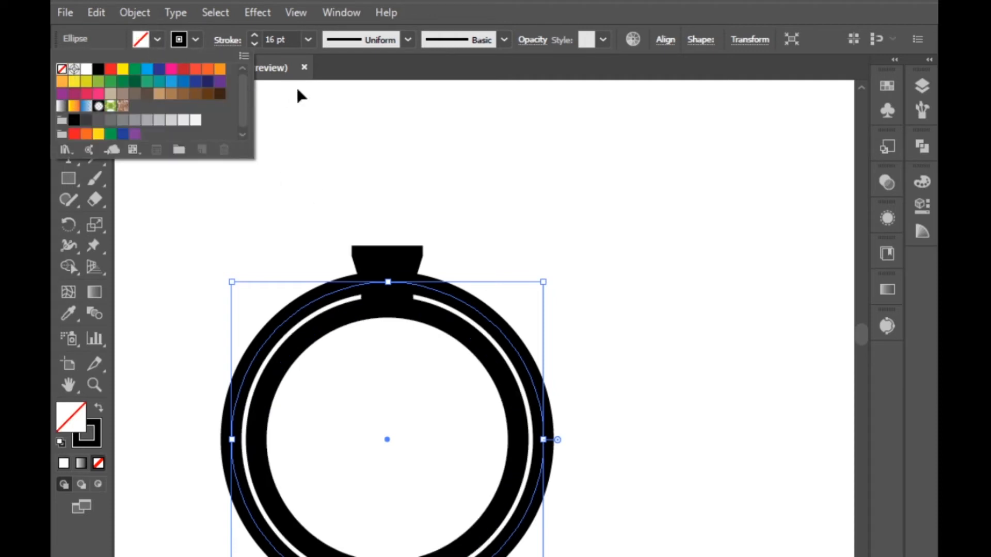
pyautogui.click(254, 45)
pyautogui.click(254, 44)
pyautogui.click(254, 44)
pyautogui.click(254, 45)
pyautogui.click(254, 44)
pyautogui.click(254, 45)
pyautogui.click(254, 44)
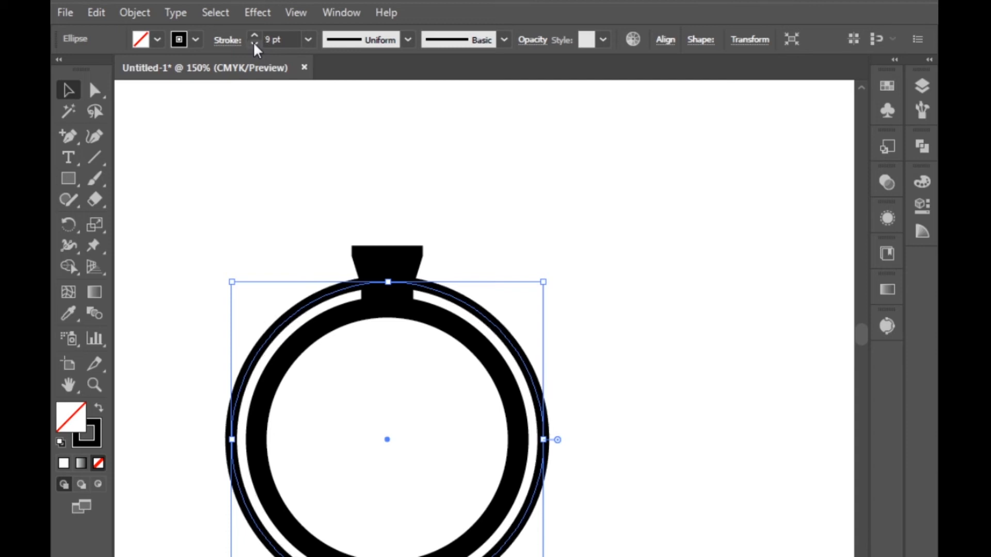
pyautogui.click(540, 227)
# - Shrink the outer ring slightly from its center, bringing it closer to the inner ring
pyautogui.scroll(2, 428, 284)
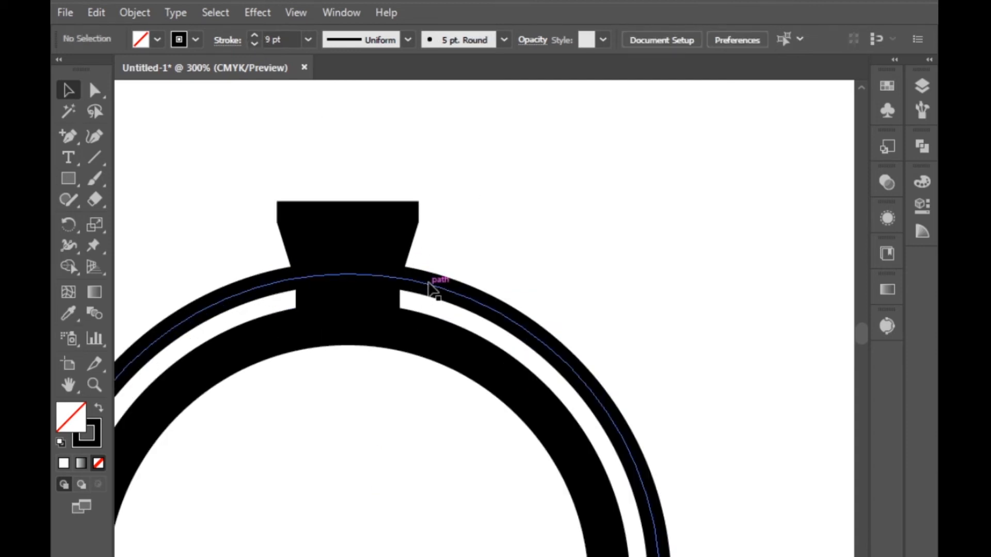
pyautogui.click(430, 284)
pyautogui.moveTo(662, 276); pyautogui.dragTo(662, 284)
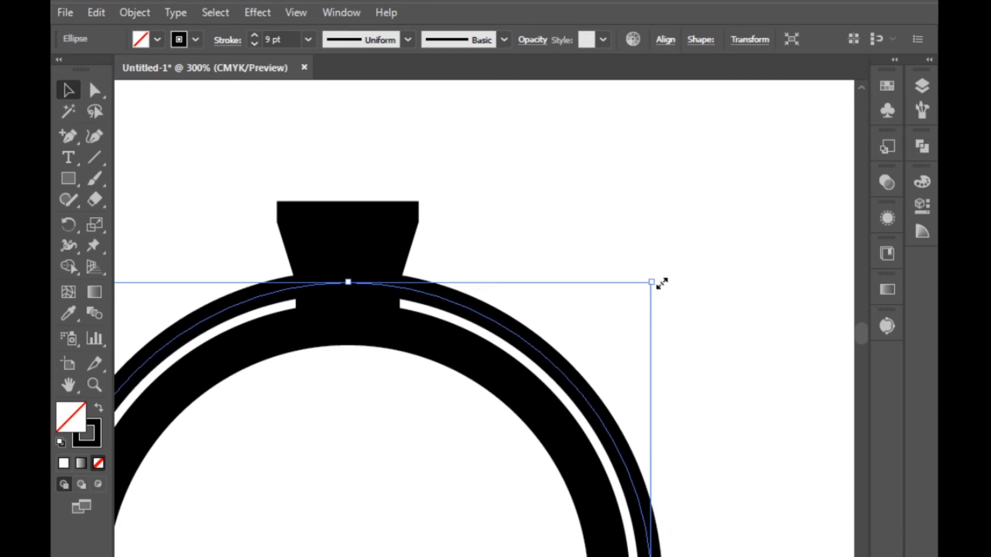
# - Give the outer ring a white stroke and place it in front so it cuts a curved gap through the black shapes
pyautogui.click(196, 40)
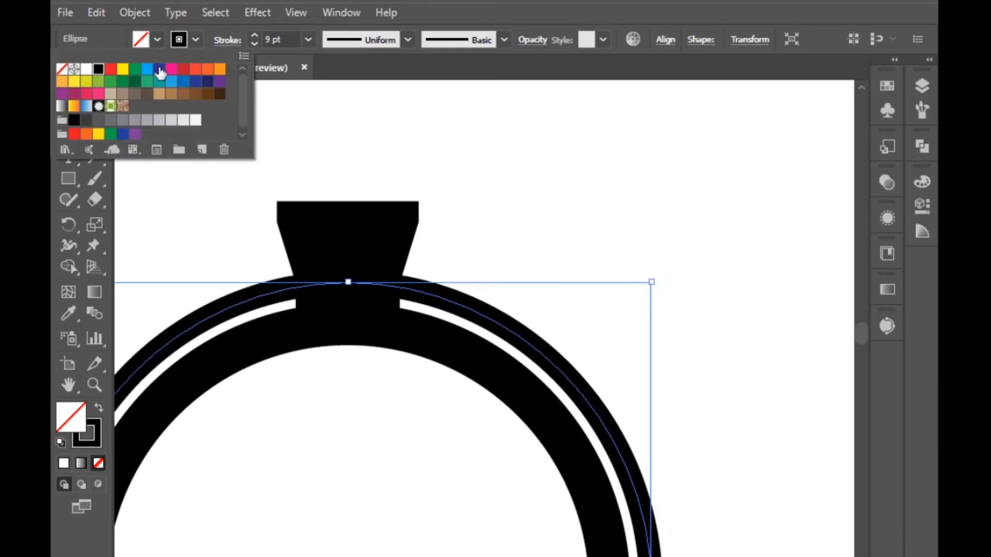
pyautogui.click(86, 69)
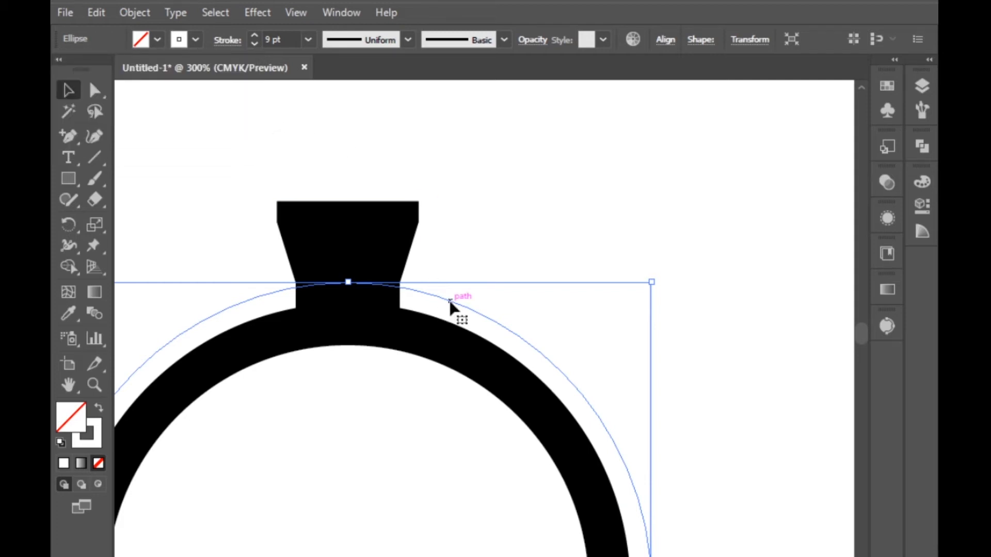
pyautogui.hotkey('ctrl', 'c')
pyautogui.hotkey('ctrl', 'f')
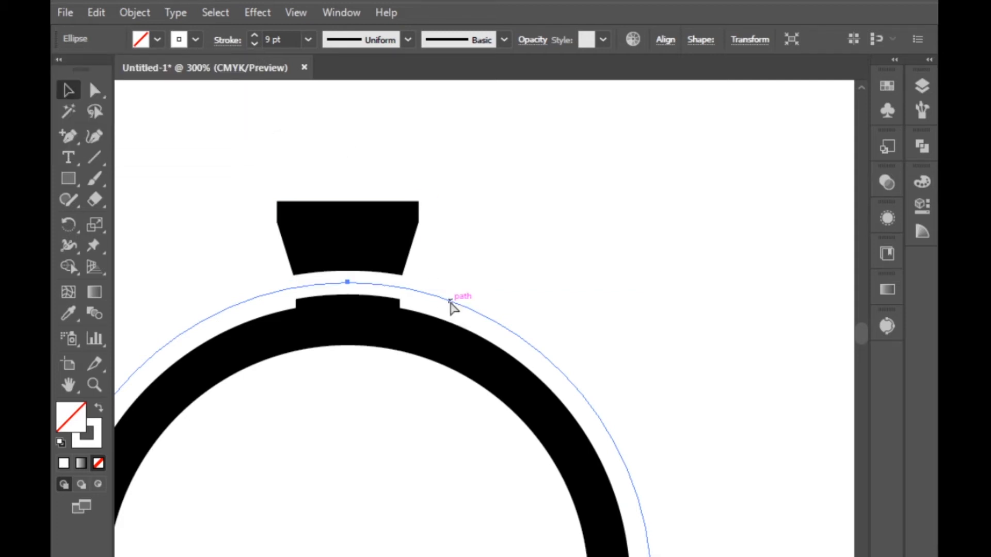
pyautogui.click(535, 221)
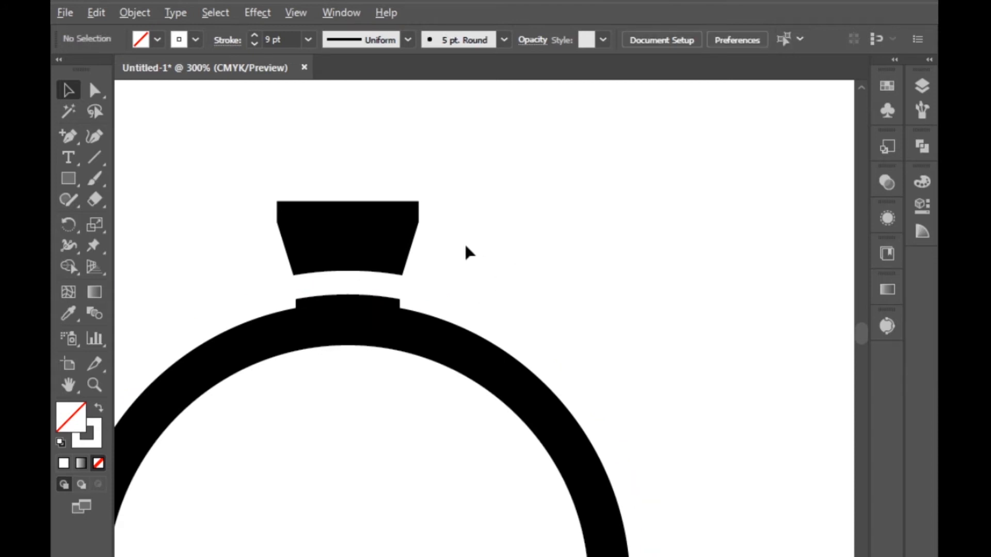
# - Reduce the white ring's stroke weight to 6 pt to narrow the curved gap
pyautogui.scroll(-2, 464, 242)
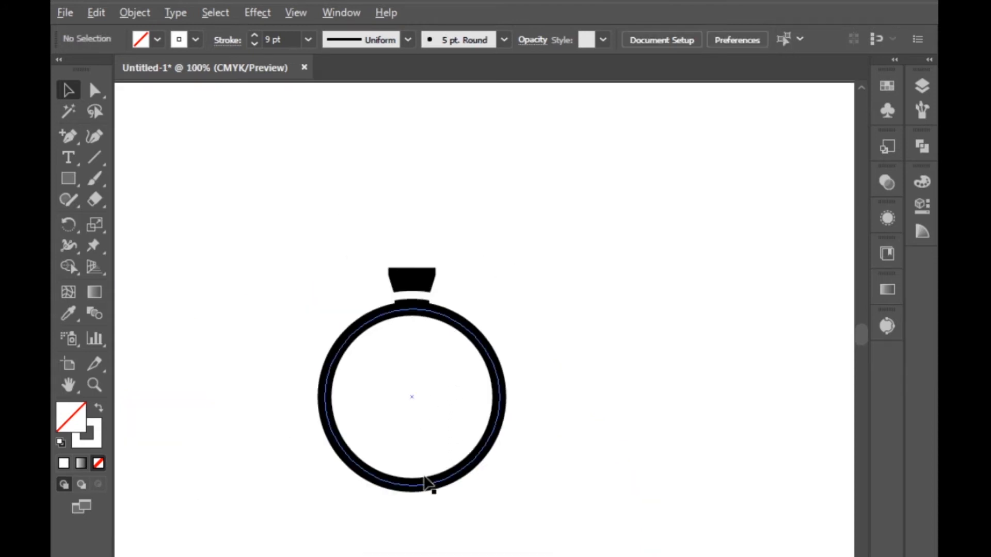
pyautogui.scroll(2, 416, 376)
pyautogui.scroll(1, 426, 305)
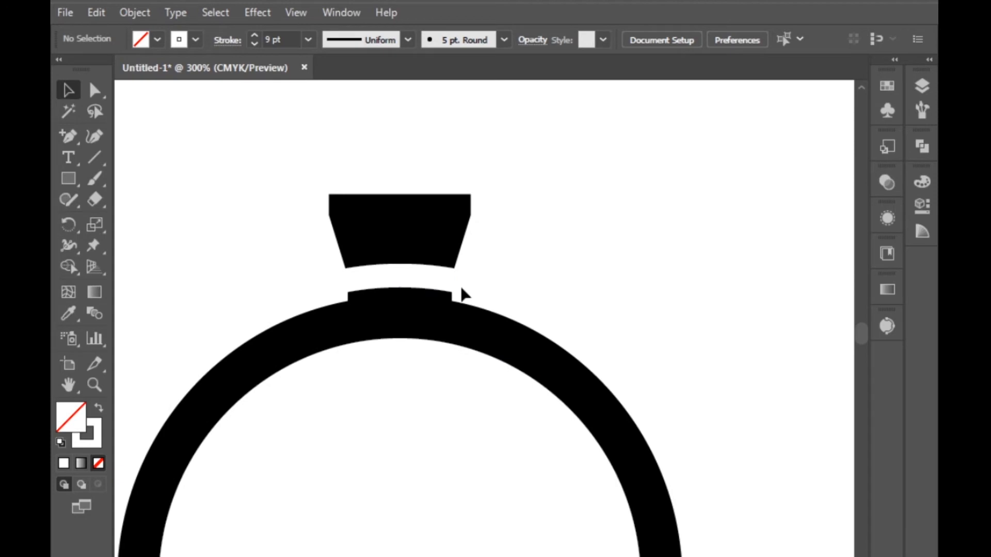
pyautogui.click(453, 286)
pyautogui.click(254, 43)
pyautogui.click(254, 43)
pyautogui.click(254, 44)
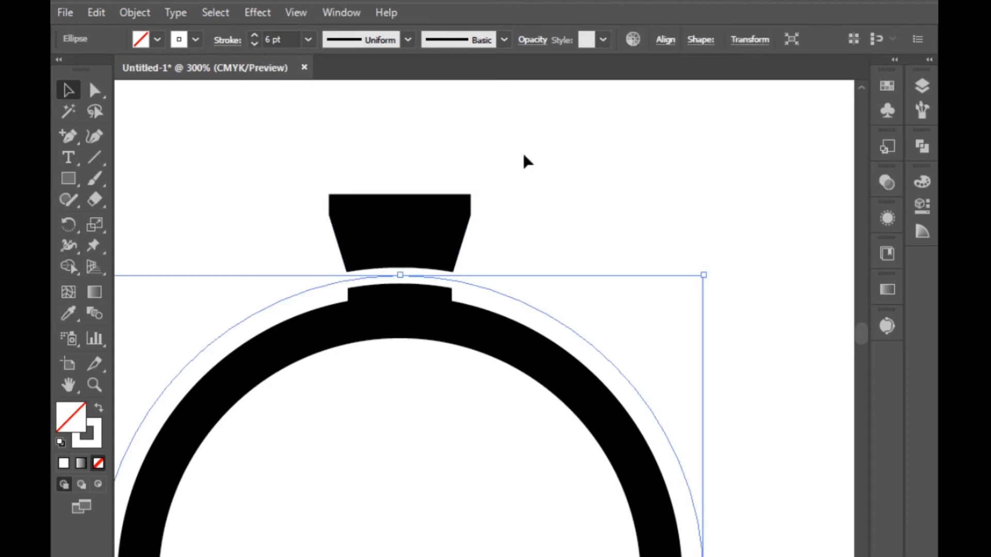
pyautogui.click(498, 247)
# - Enlarge the white ring slightly from its center to raise the curved gap
pyautogui.scroll(-4, 437, 337)
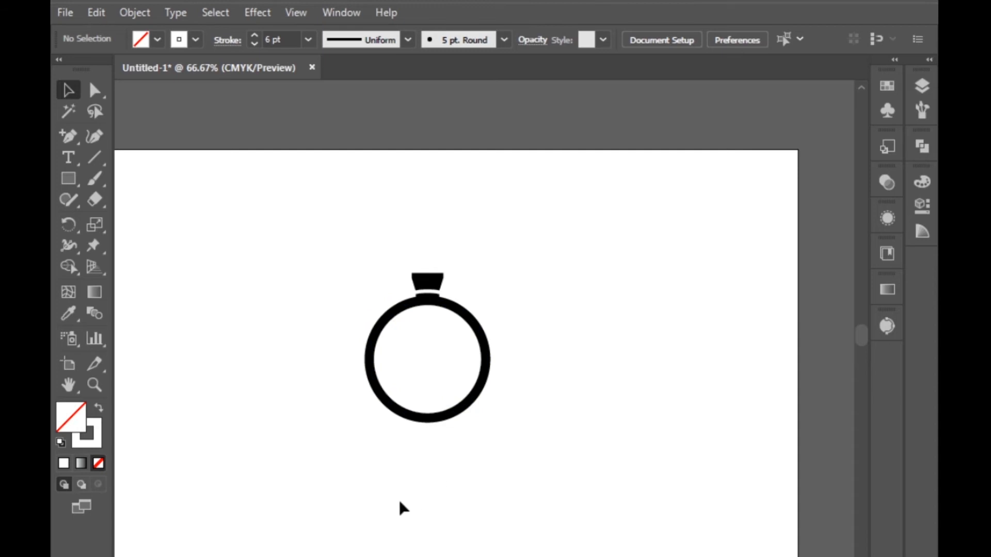
pyautogui.scroll(5, 458, 308)
pyautogui.click(483, 317)
pyautogui.moveTo(785, 296); pyautogui.dragTo(789, 288)
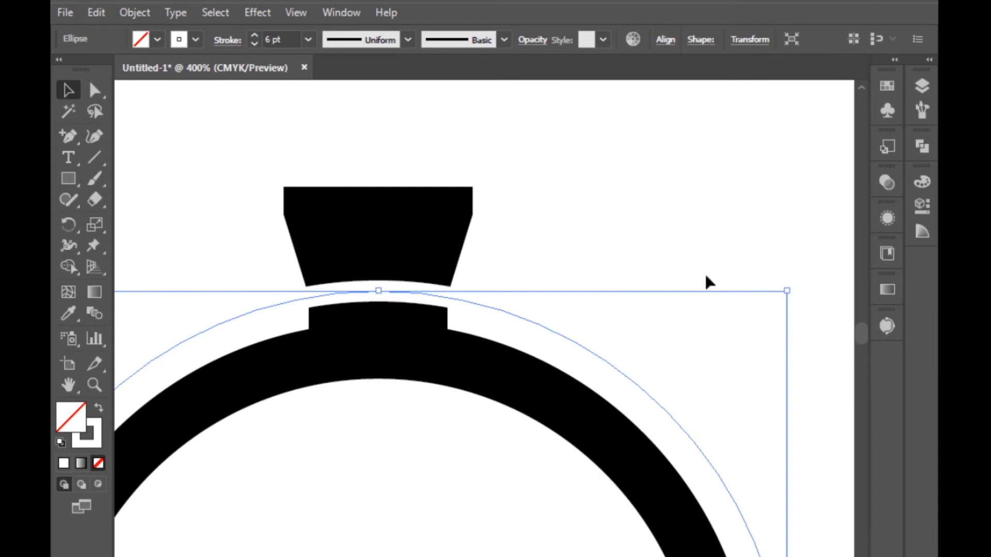
pyautogui.click(605, 258)
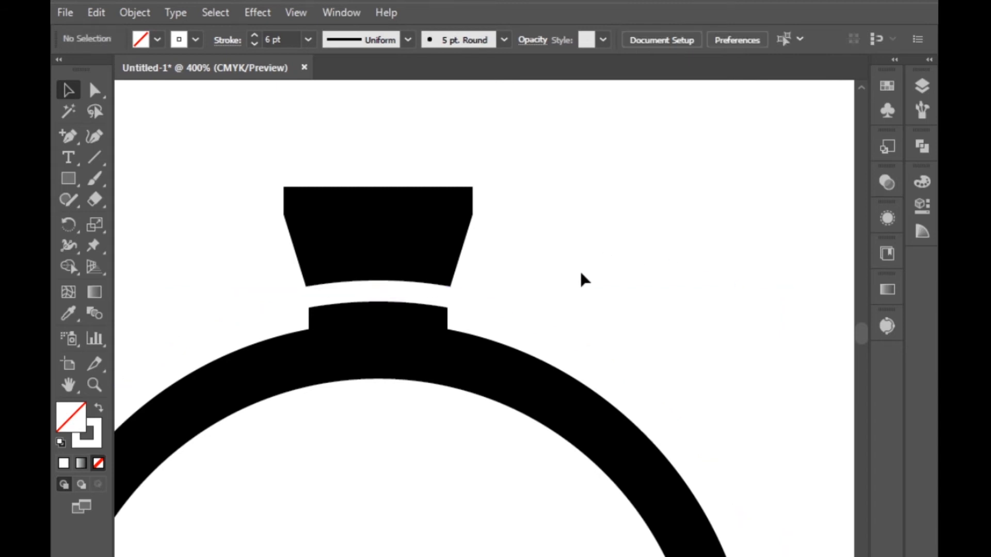
# - Add an anchor point at the middle of the flared shape's top edge and convert it to a smooth point
pyautogui.scroll(-4, 416, 376)
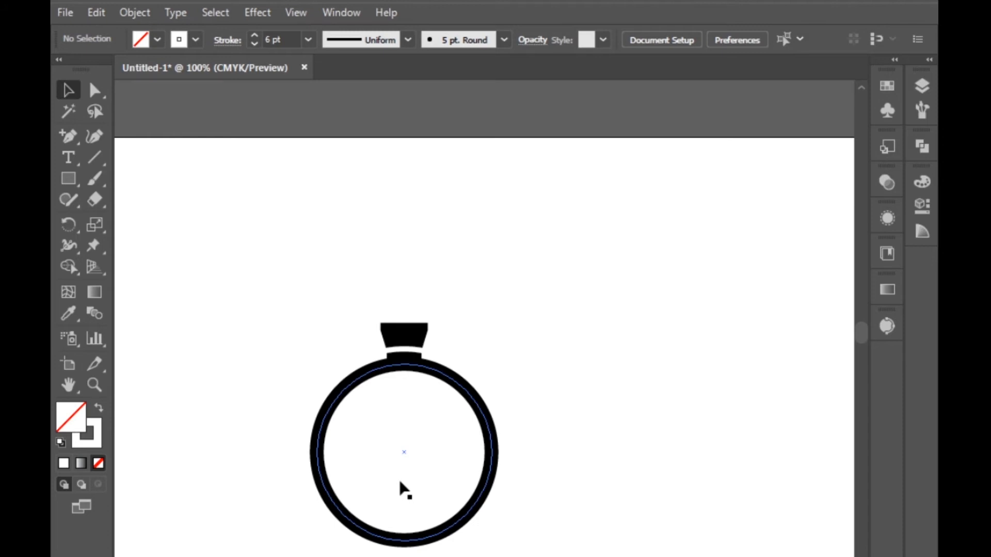
pyautogui.scroll(5, 403, 317)
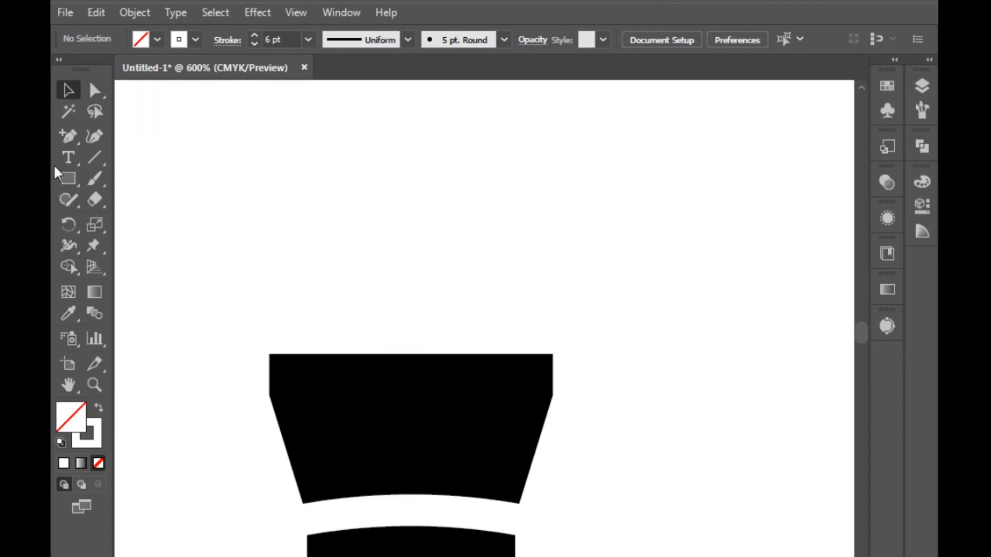
pyautogui.click(270, 355)
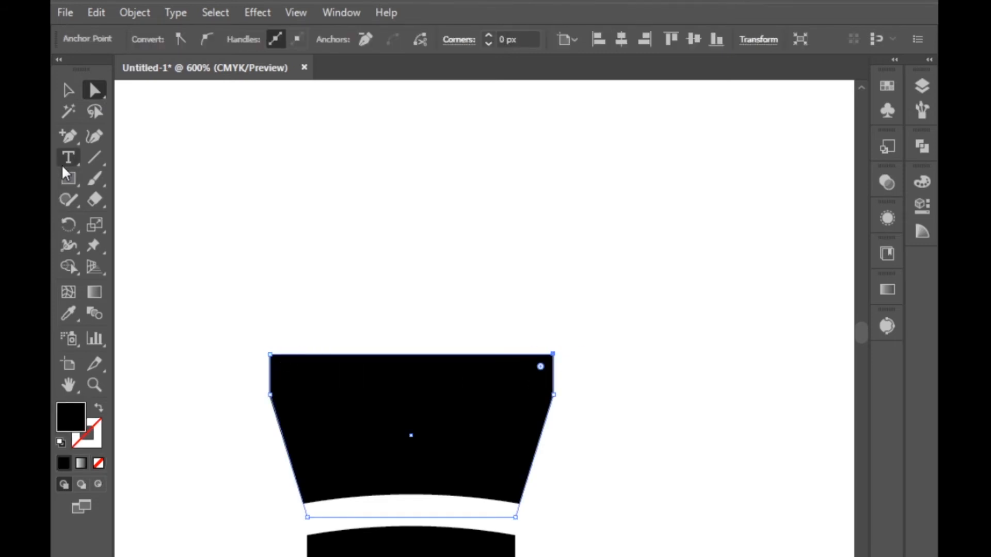
pyautogui.click(68, 141)
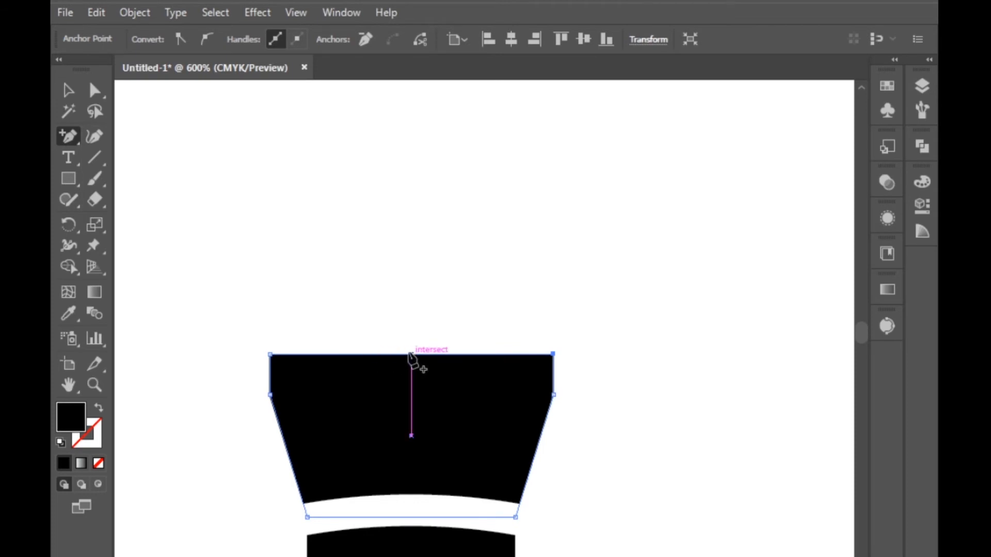
pyautogui.click(411, 355)
pyautogui.click(206, 39)
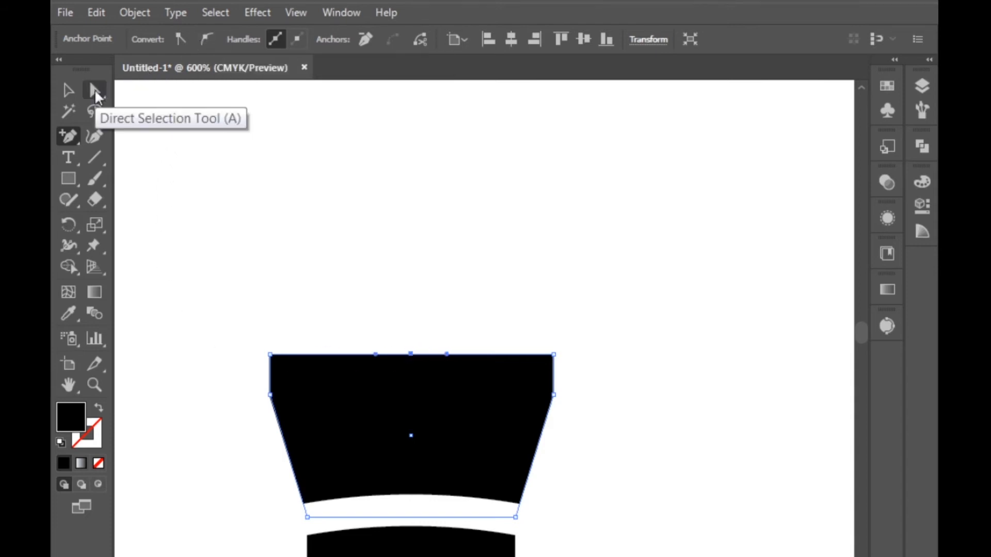
# - Lengthen the handles of the midpoint on the flared shape's top edge and move the point down to make a shallow concave curve
pyautogui.click(95, 224)
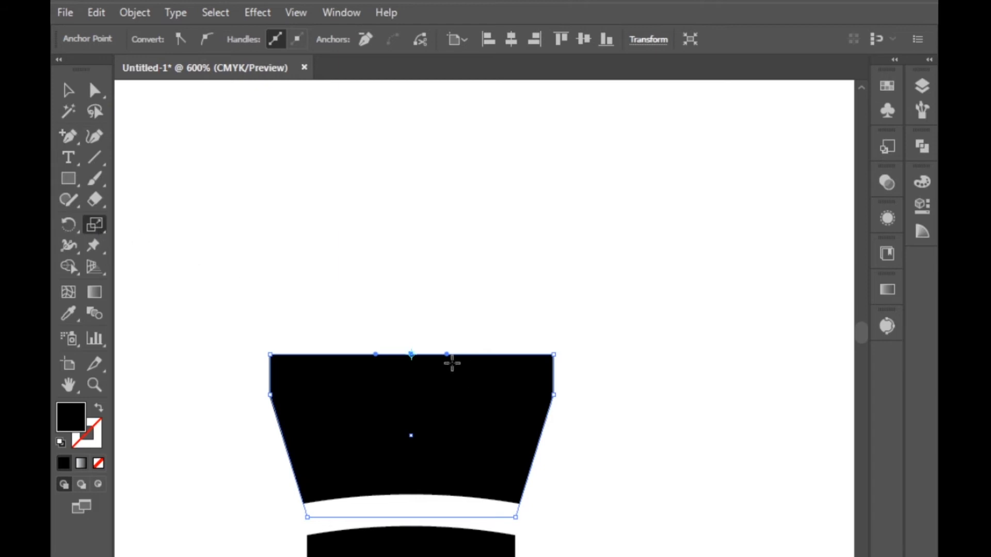
pyautogui.moveTo(450, 356); pyautogui.dragTo(480, 358)
pyautogui.click(96, 92)
pyautogui.click(411, 356)
pyautogui.moveTo(410, 354); pyautogui.dragTo(410, 369)
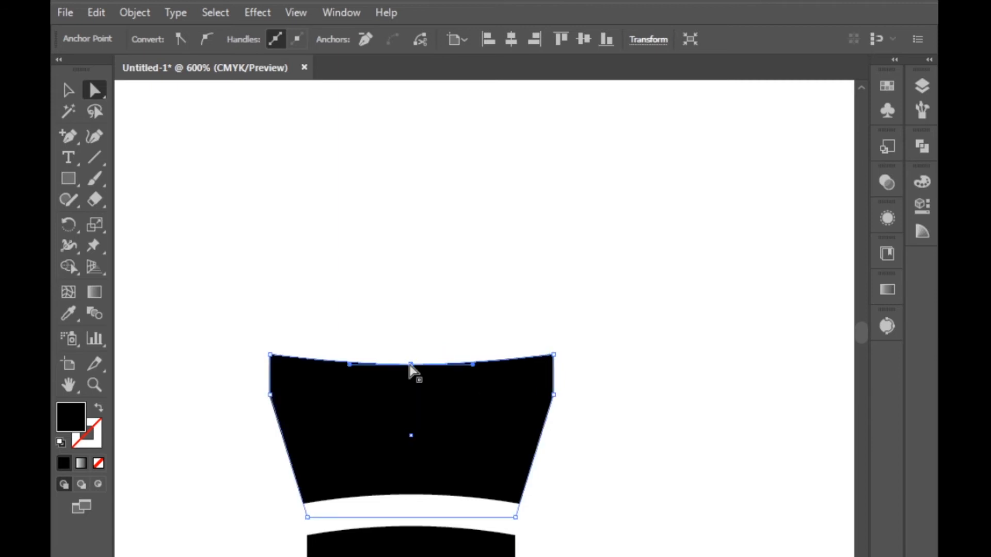
pyautogui.click(420, 303)
# - Expand the white 6 pt ring's stroke into a filled shape
pyautogui.scroll(-4, 269, 356)
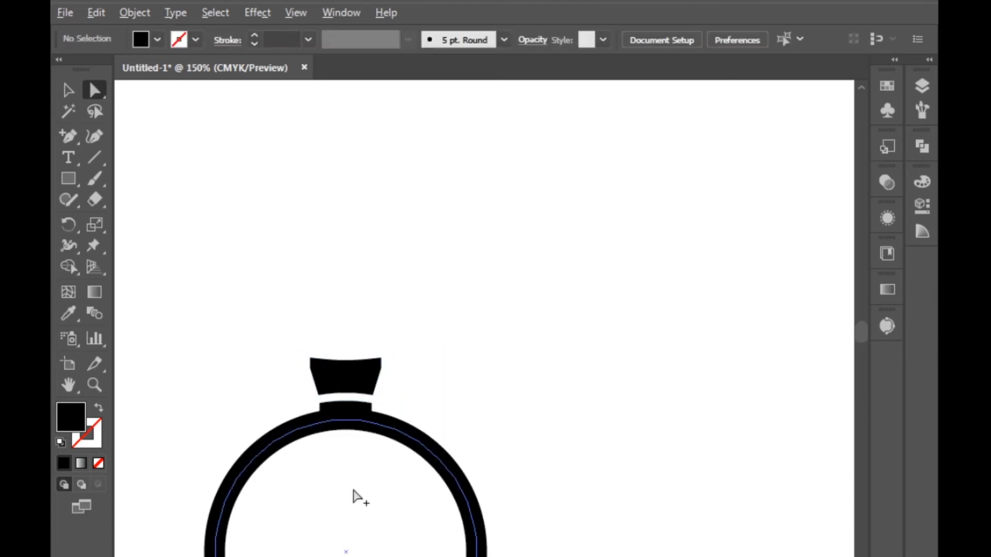
pyautogui.scroll(-1, 466, 491)
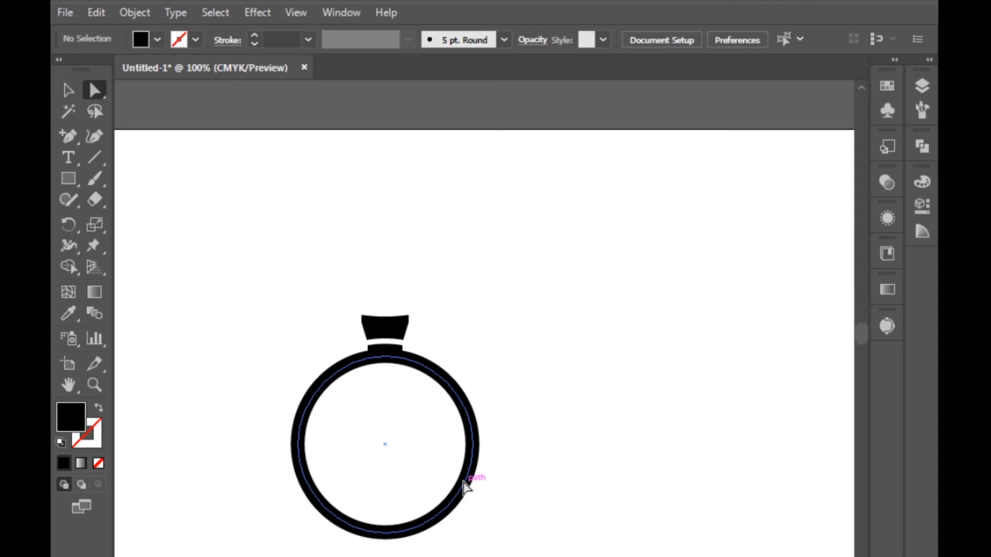
pyautogui.scroll(-1, 467, 489)
pyautogui.scroll(-1, 304, 485)
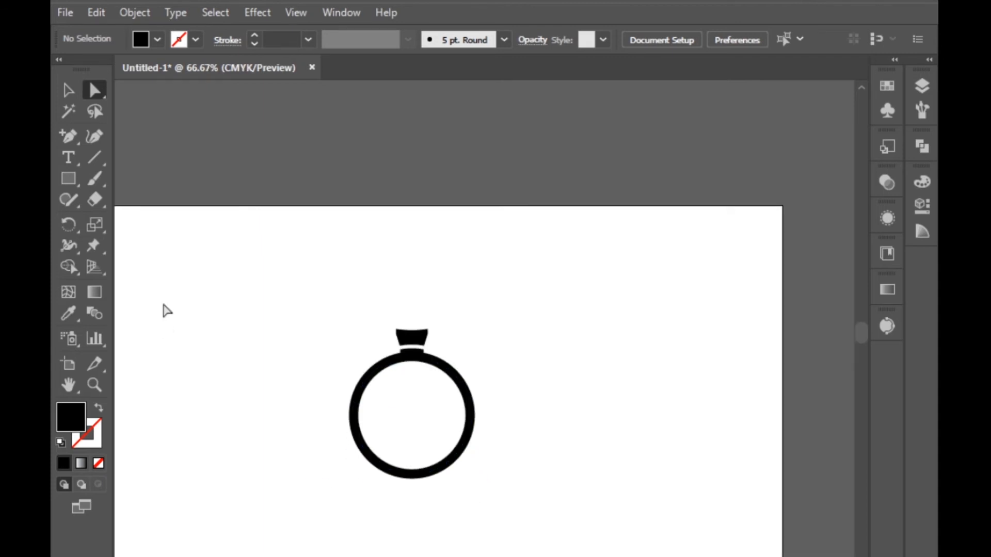
pyautogui.click(67, 92)
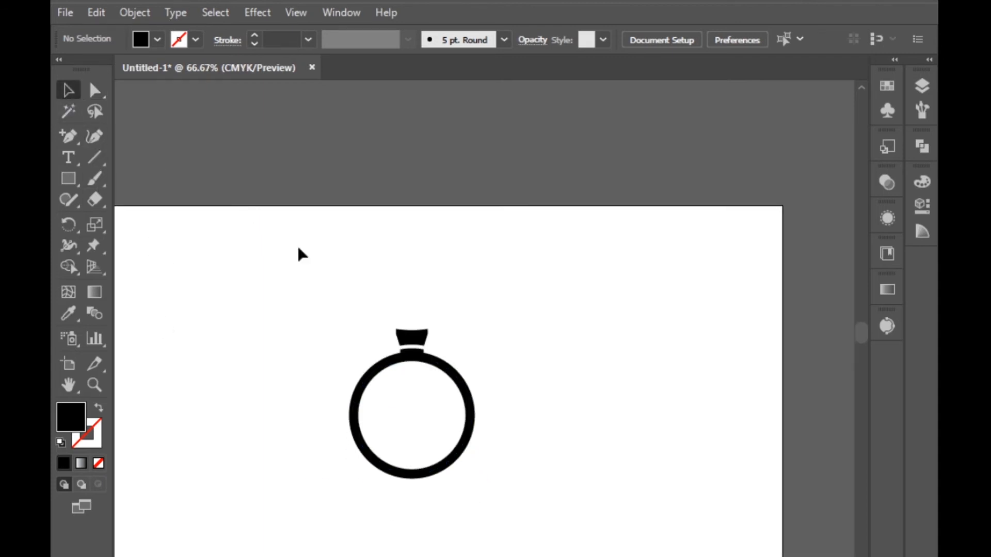
pyautogui.scroll(2, 438, 367)
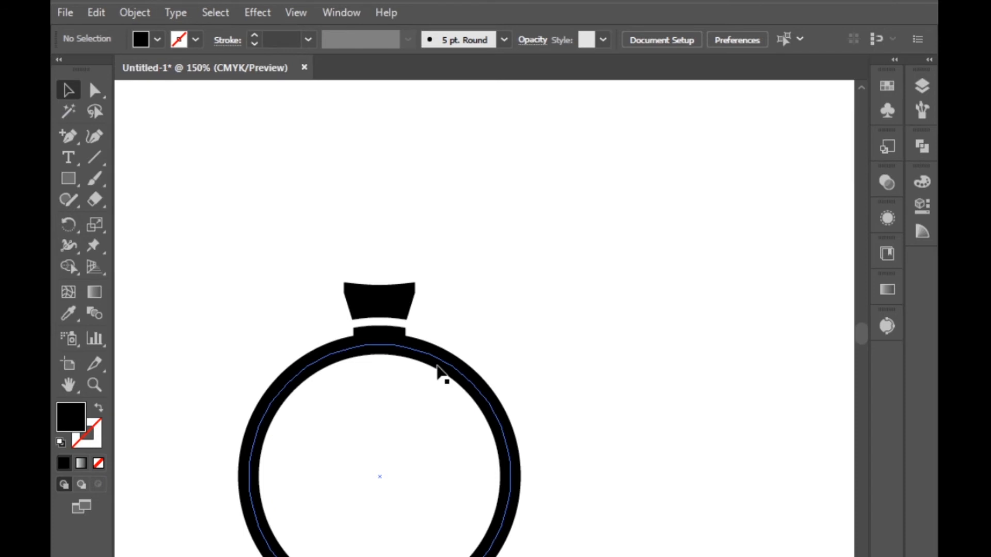
pyautogui.scroll(1, 439, 369)
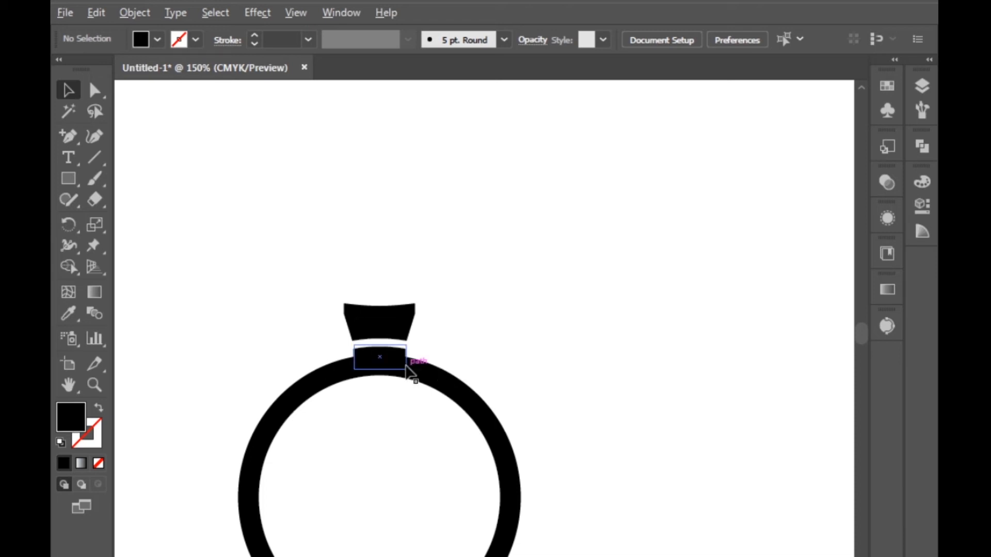
pyautogui.scroll(-4, 344, 377)
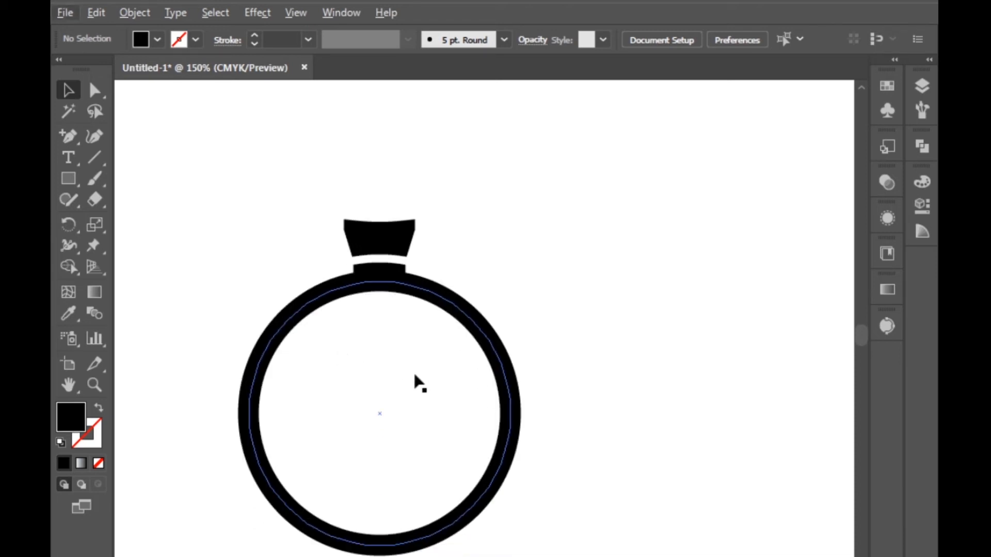
pyautogui.click(439, 273)
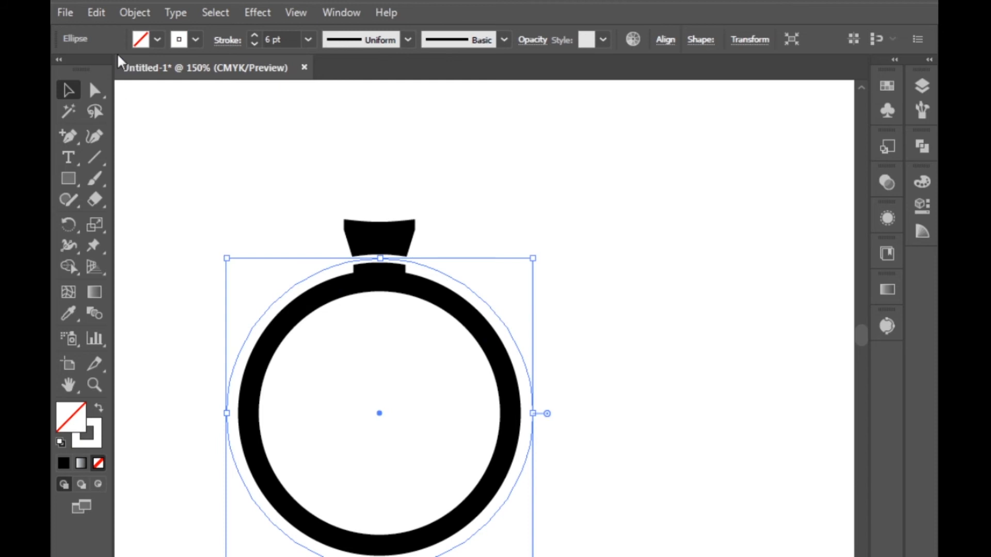
pyautogui.click(132, 12)
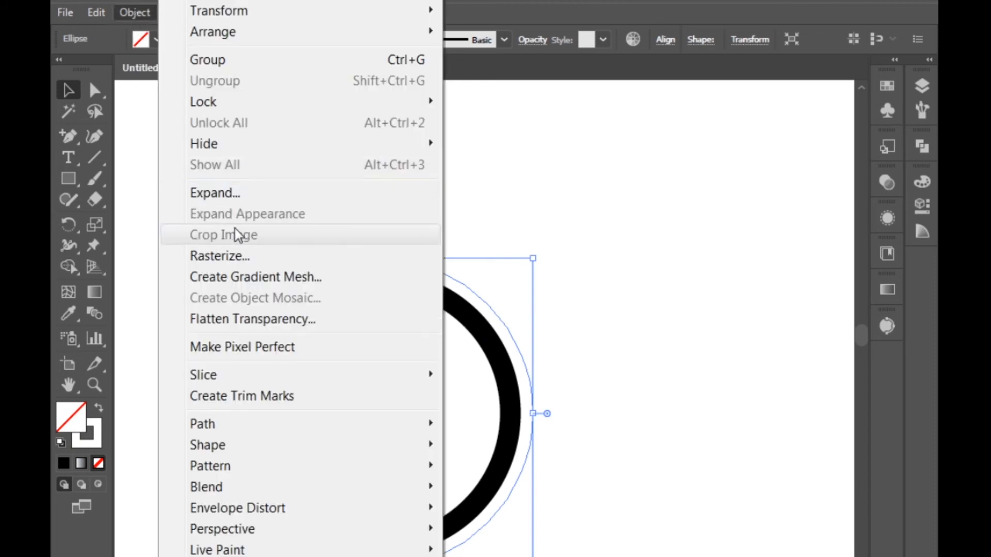
pyautogui.click(232, 193)
pyautogui.click(455, 405)
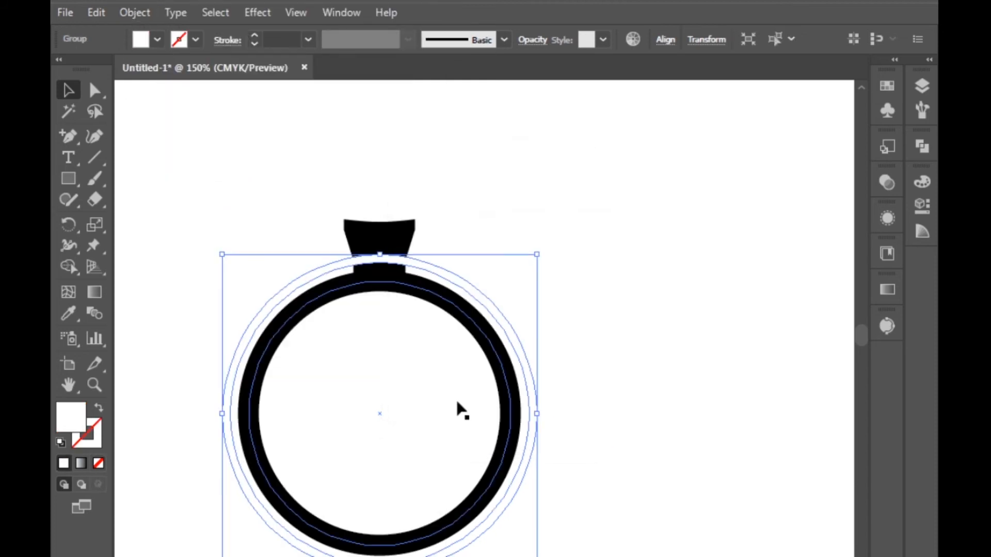
# - Use the Shape Builder to cut the expanded white ring out of the flared cap and its base, leaving a real curved gap
pyautogui.scroll(2, 388, 241)
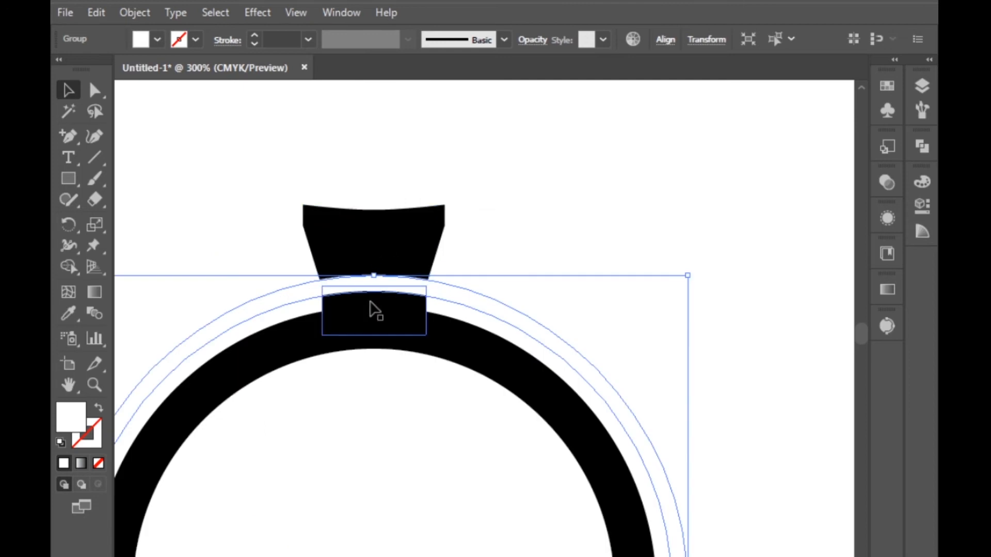
pyautogui.click(373, 311)
pyautogui.keyDown('shift'); pyautogui.click(376, 245); pyautogui.keyUp('shift')
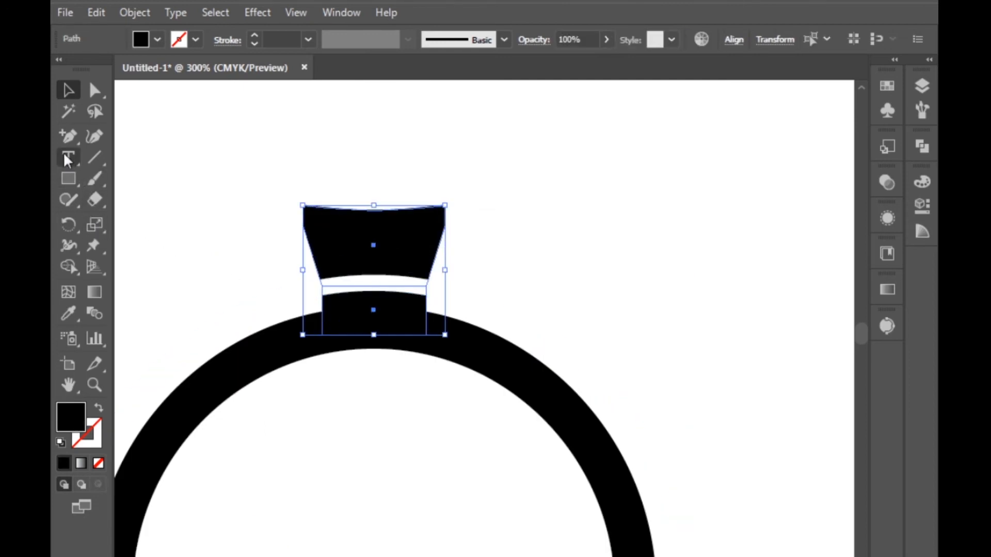
pyautogui.click(69, 266)
pyautogui.scroll(3, 355, 301)
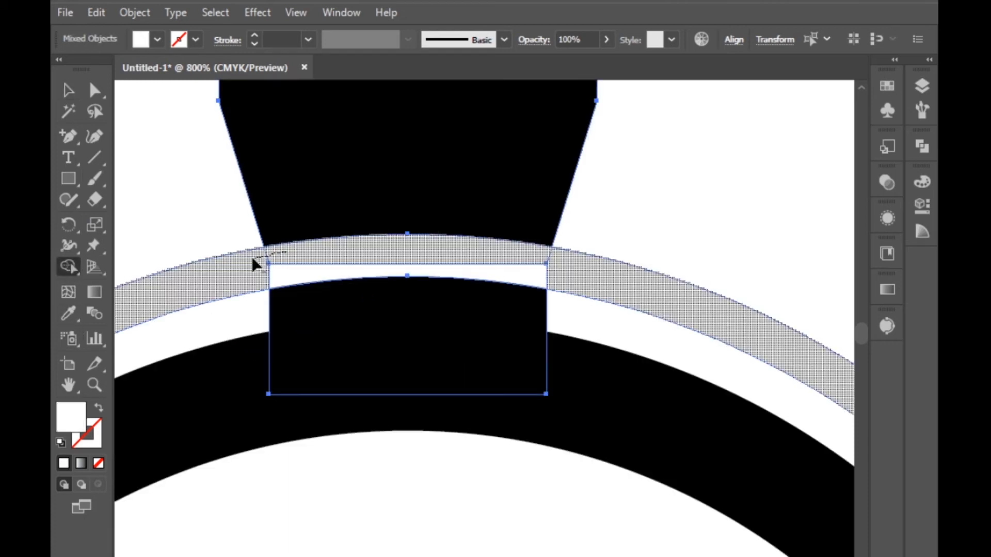
pyautogui.moveTo(285, 273); pyautogui.dragTo(252, 281)
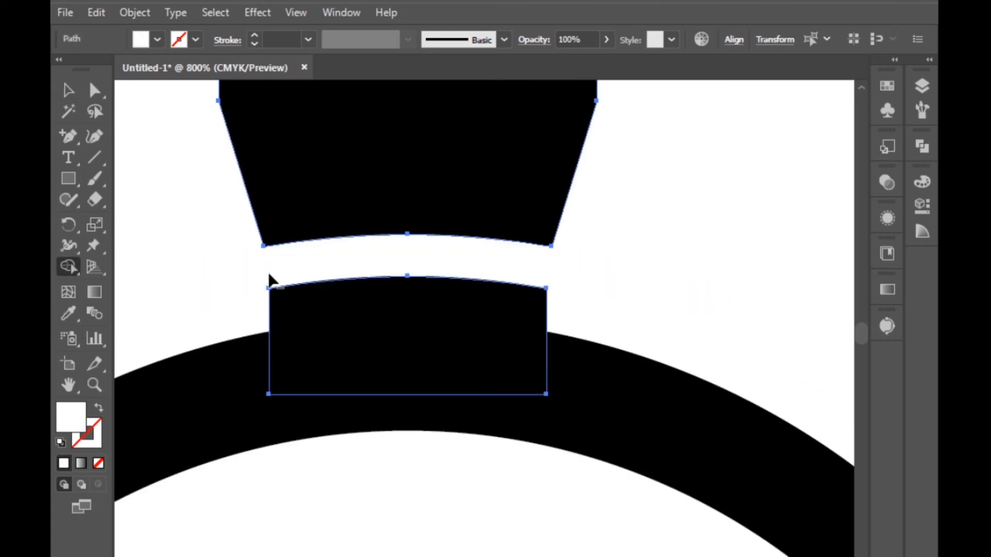
pyautogui.scroll(-5, 421, 262)
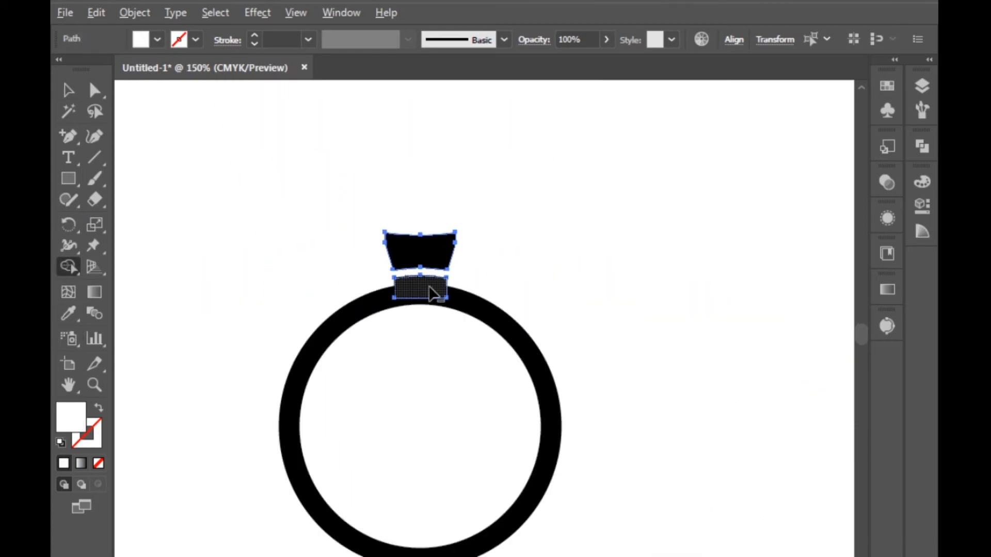
pyautogui.click(69, 90)
pyautogui.click(493, 170)
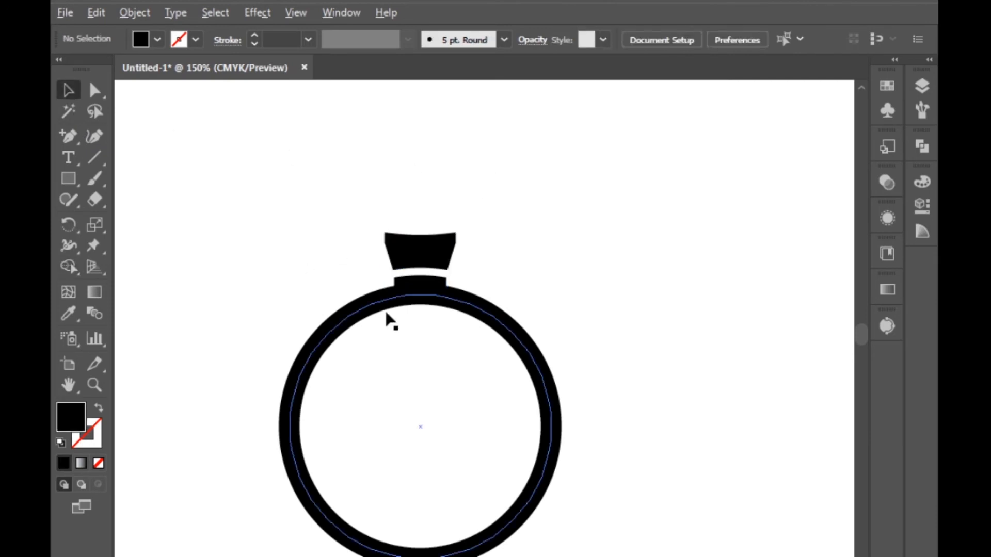
# - Duplicate the black 16 pt ring in place and enlarge the copy from its center until it overlaps the flared cap
pyautogui.scroll(-1, 387, 320)
pyautogui.click(479, 331)
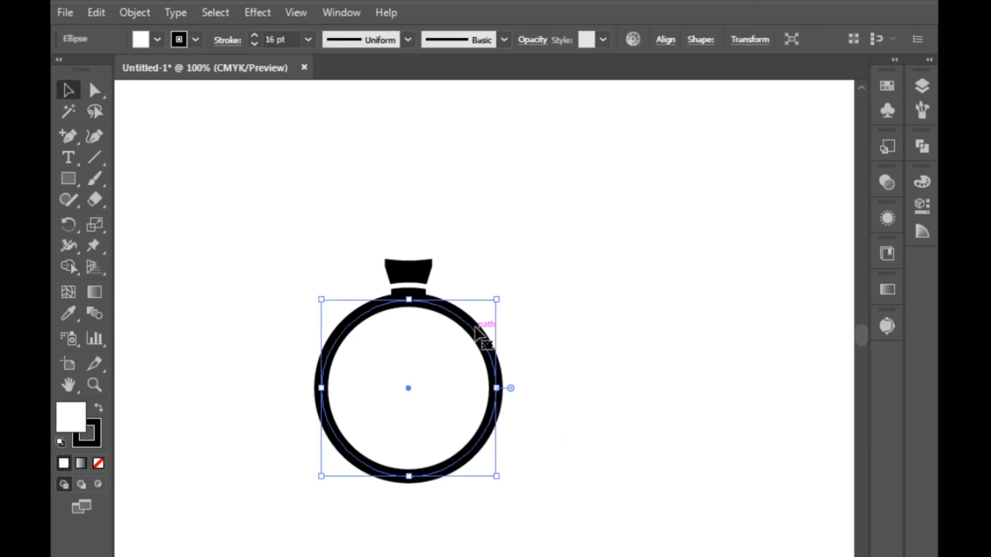
pyautogui.press('a')
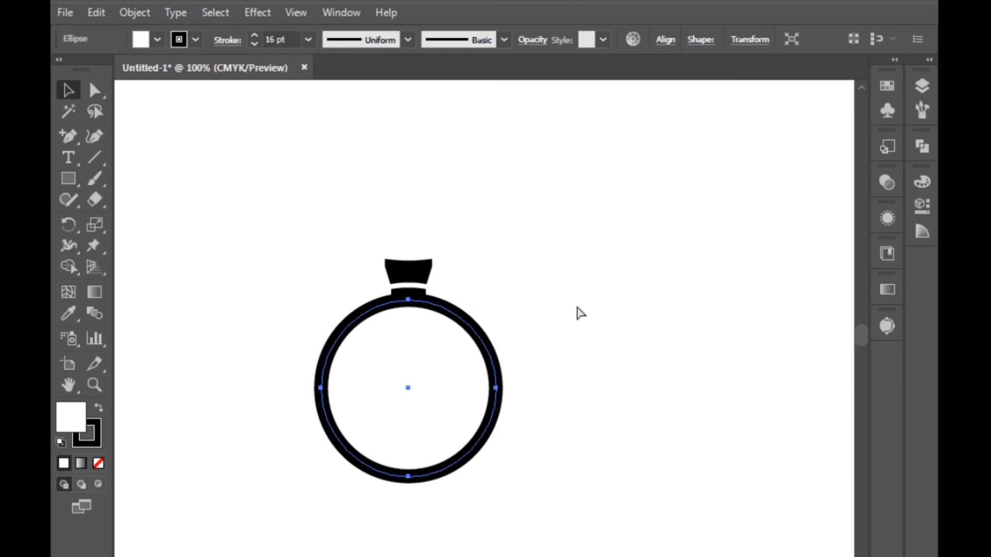
pyautogui.press('v')
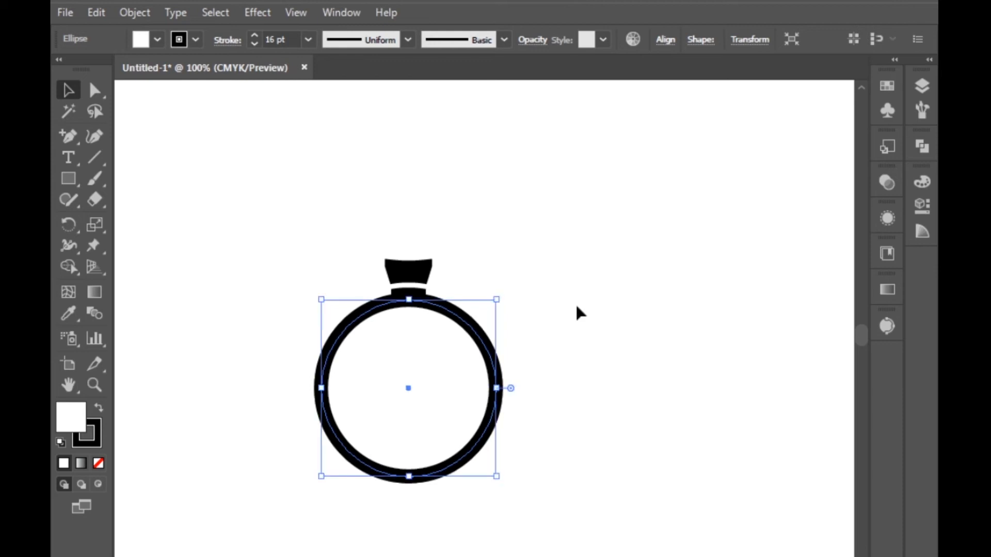
pyautogui.moveTo(498, 303); pyautogui.dragTo(530, 276)
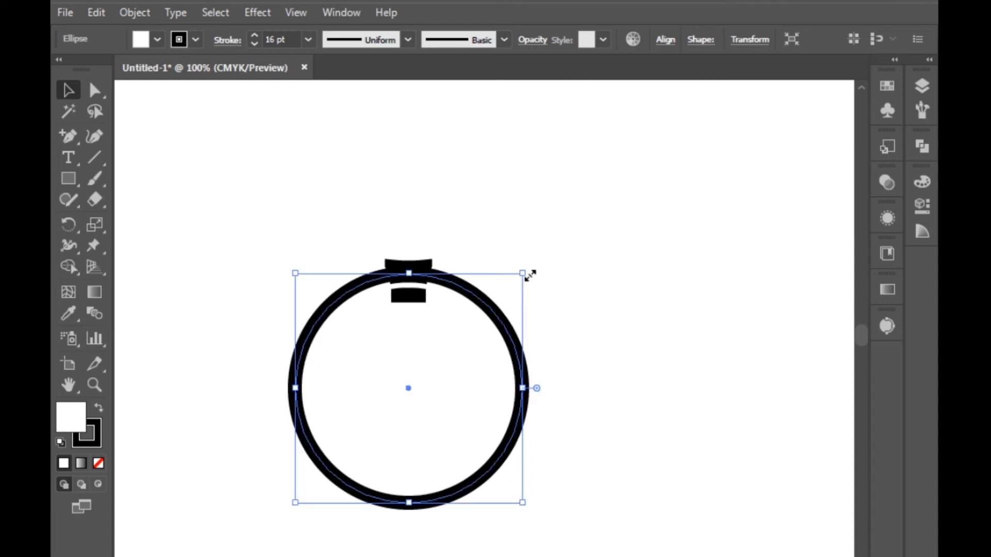
# - Remove the white fill from the enlarged outer ring
pyautogui.click(157, 40)
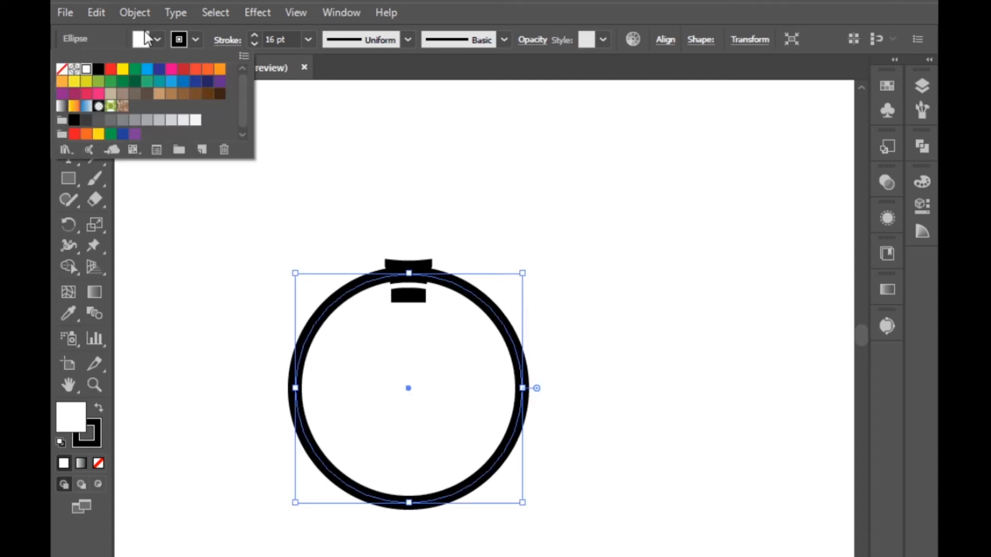
pyautogui.click(62, 70)
pyautogui.click(506, 191)
pyautogui.click(509, 191)
pyautogui.scroll(1, 511, 333)
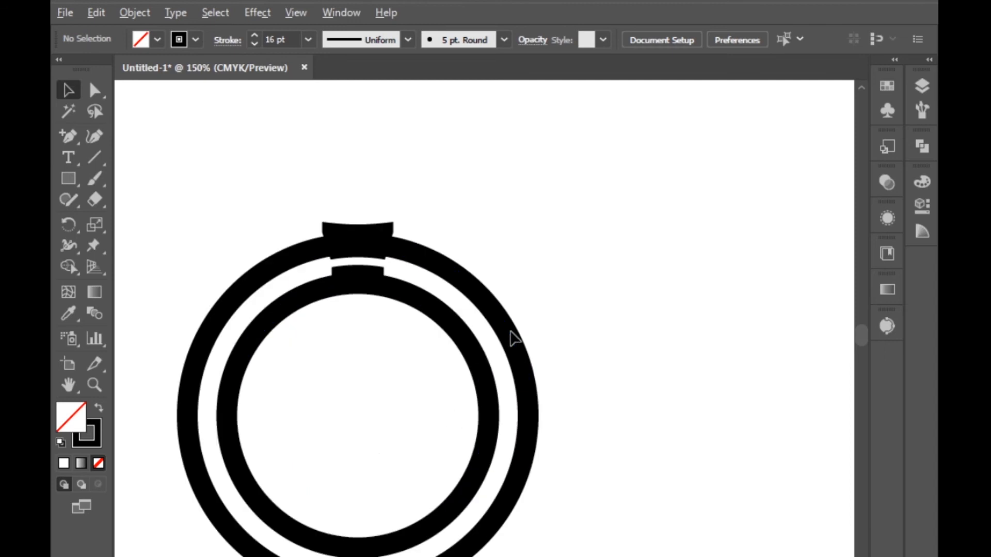
# - Remove the fill from the inner black ring
pyautogui.click(513, 343)
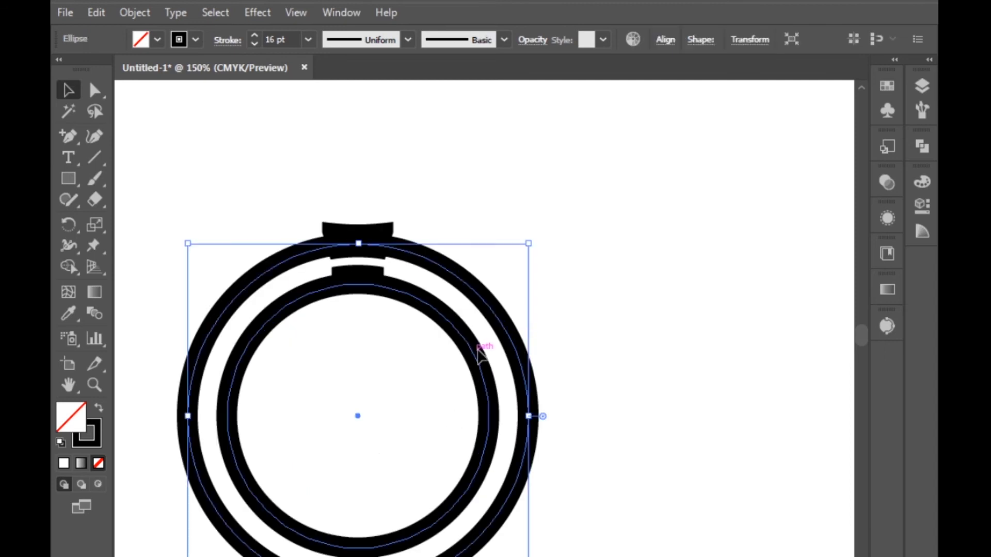
pyautogui.click(435, 319)
pyautogui.click(142, 41)
pyautogui.click(62, 68)
pyautogui.click(423, 124)
pyautogui.click(584, 124)
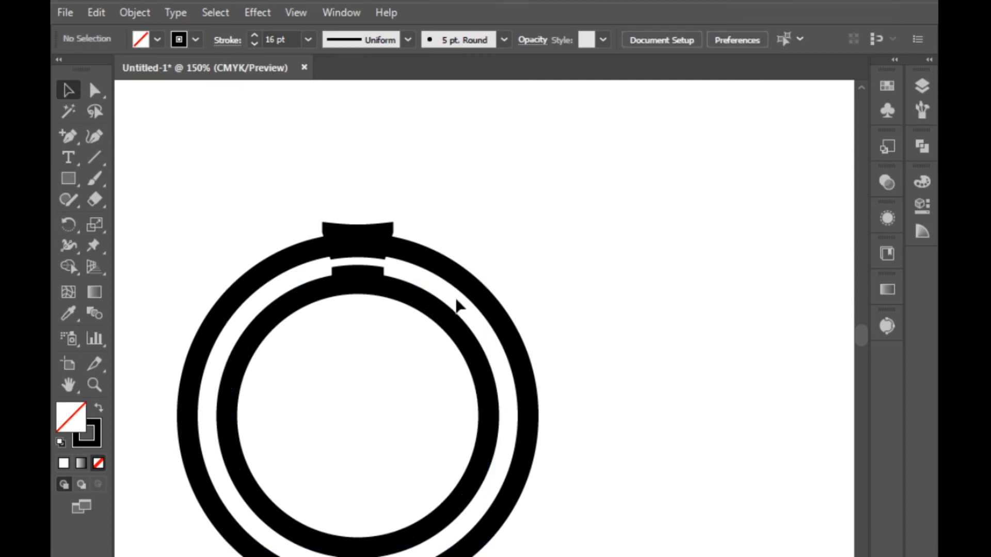
# - Shrink the outer ring slightly from its center so its inner edge lines up with the bottom of the flared cap
pyautogui.click(490, 310)
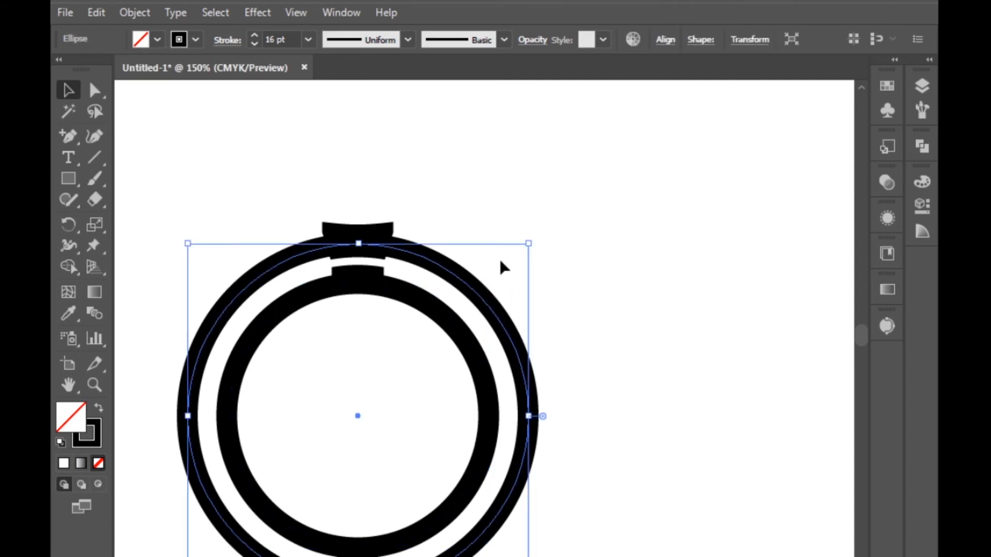
pyautogui.moveTo(530, 246); pyautogui.dragTo(529, 246)
pyautogui.click(626, 233)
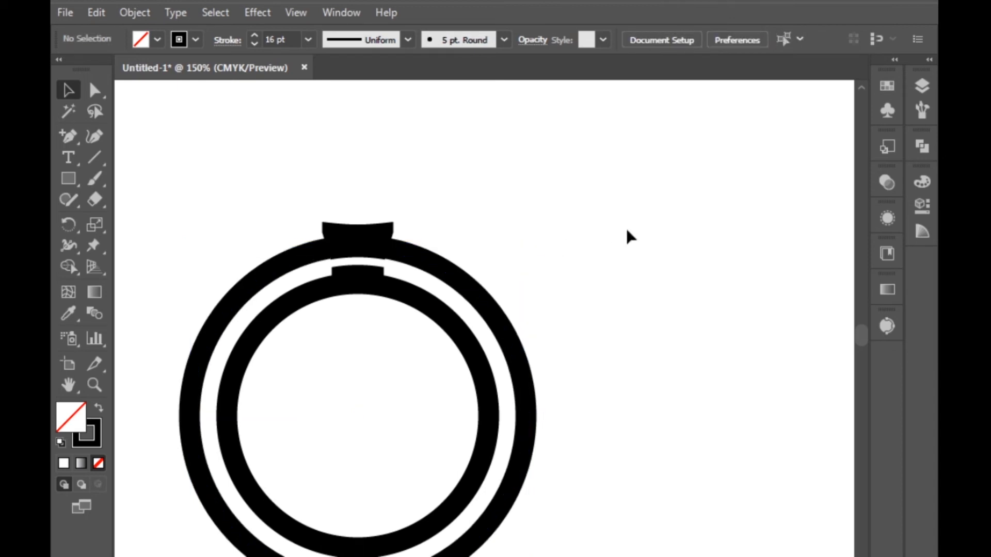
# - Place a copy of the inner ring straight above it, overlapping both concentric rings and the cap
pyautogui.keyDown('alt'); pyautogui.scroll(-1, 624, 227); pyautogui.keyUp('alt')
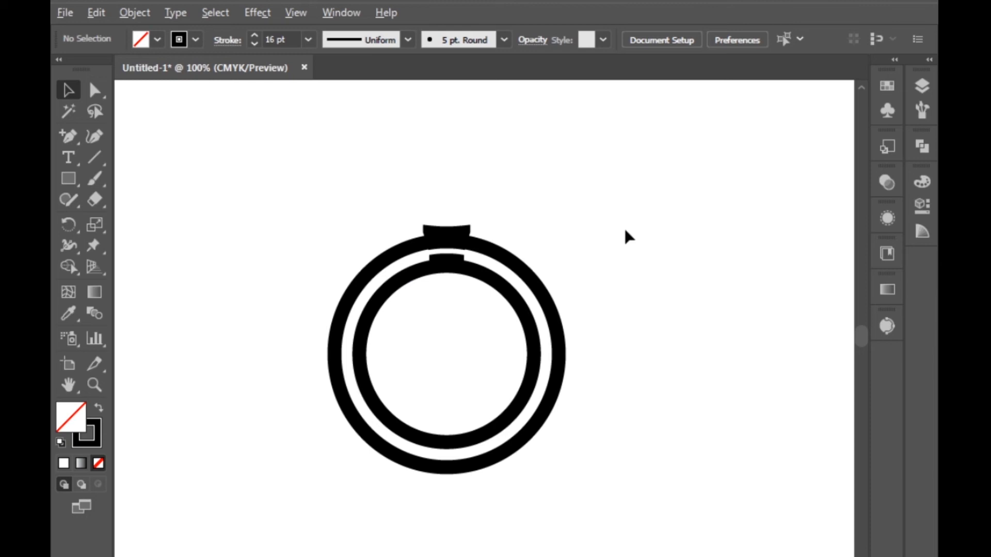
pyautogui.keyDown('alt'); pyautogui.scroll(1, 515, 260); pyautogui.keyUp('alt')
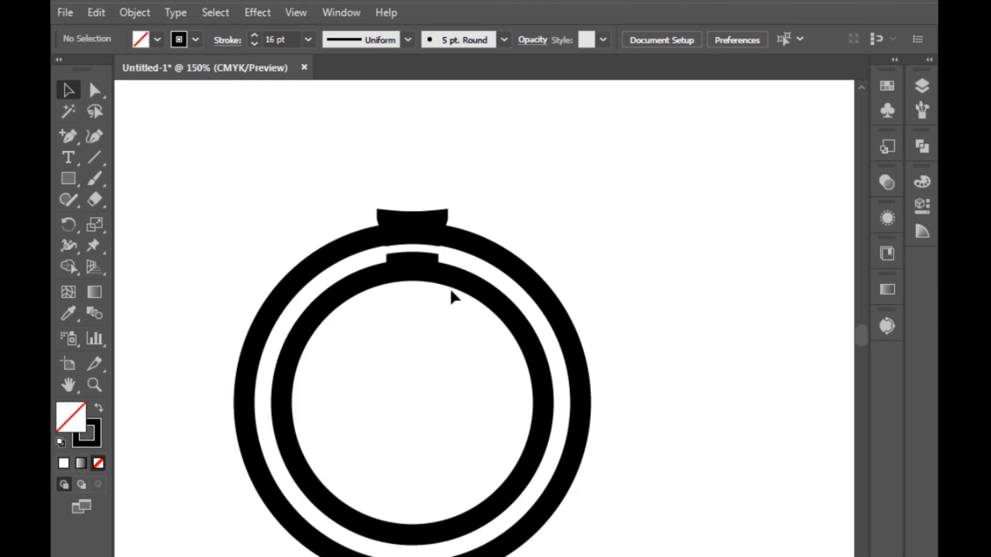
pyautogui.click(463, 287)
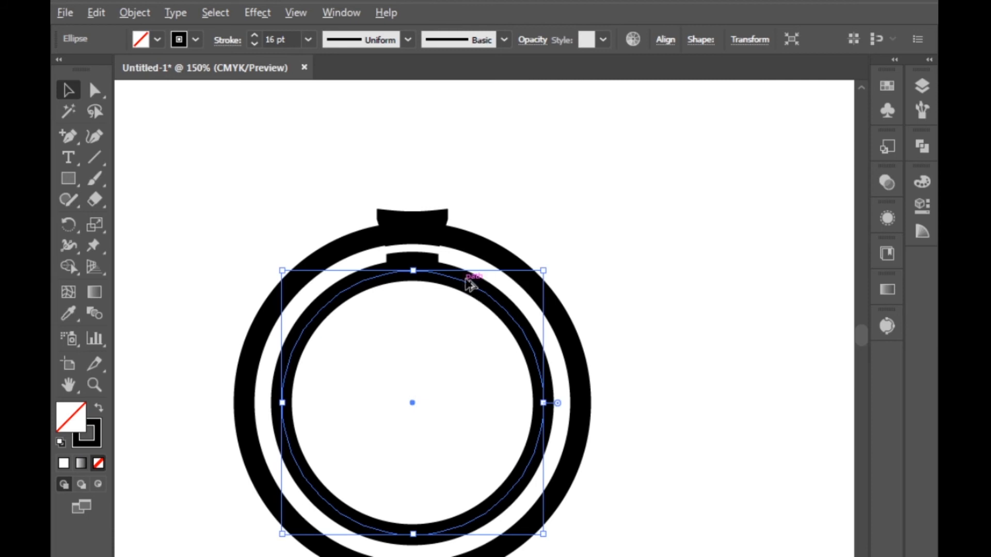
pyautogui.click(573, 180)
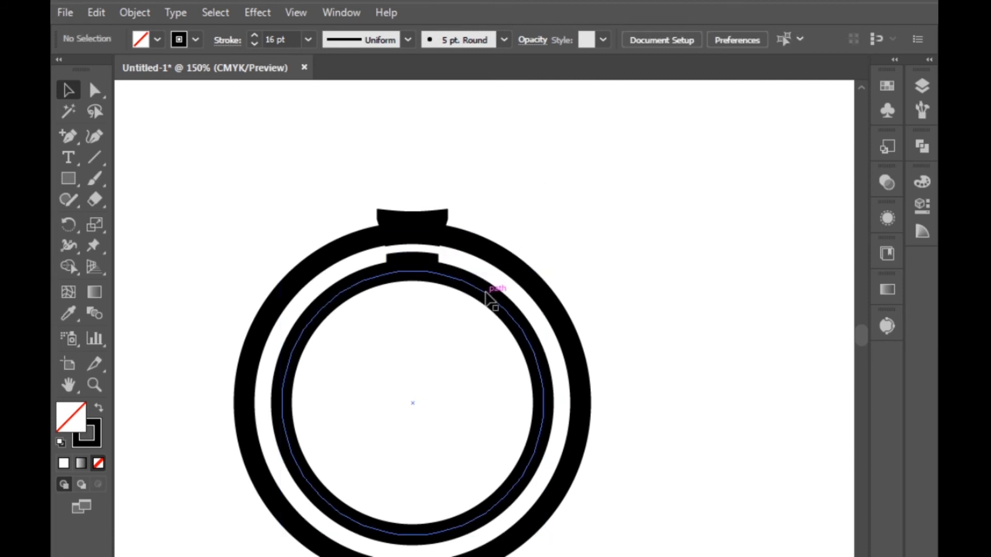
pyautogui.moveTo(485, 291); pyautogui.dragTo(486, 142)
pyautogui.click(216, 291)
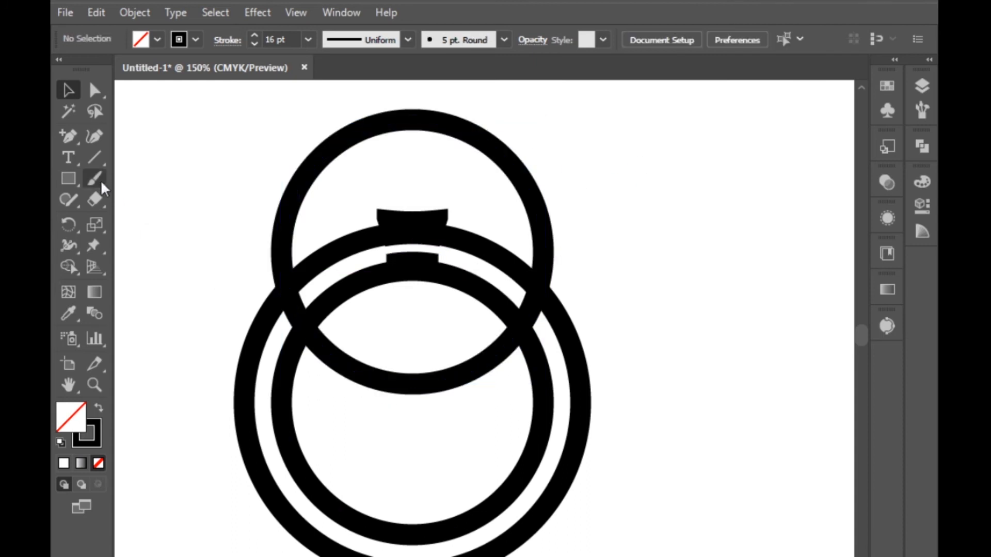
# - Draw a horizontal 16 pt line through the center of the concentric rings, extending past the outer ring on both sides
pyautogui.click(94, 157)
pyautogui.moveTo(201, 403)
pyautogui.mouseDown()
pyautogui.moveTo(666, 402)
pyautogui.moveTo(666, 390)
pyautogui.mouseUp()
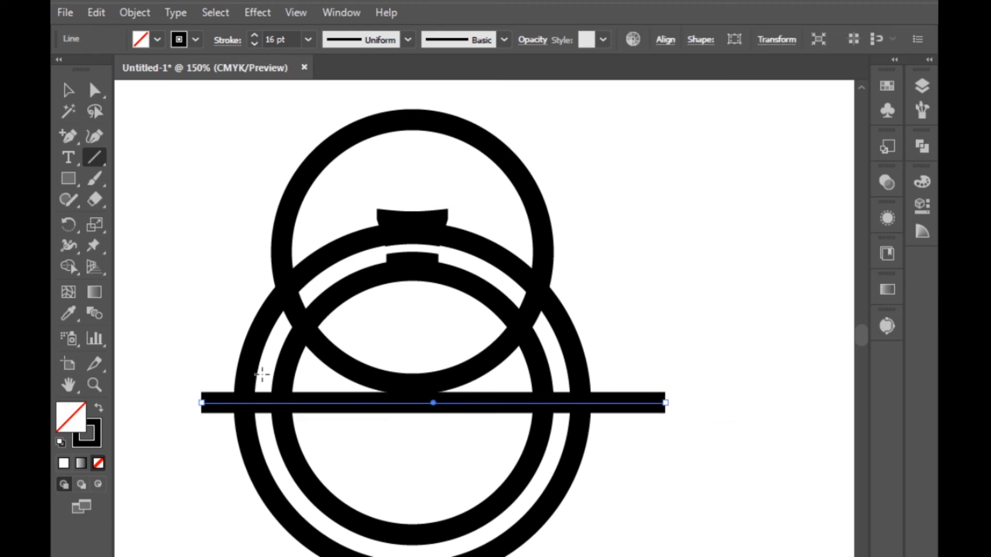
pyautogui.click(66, 91)
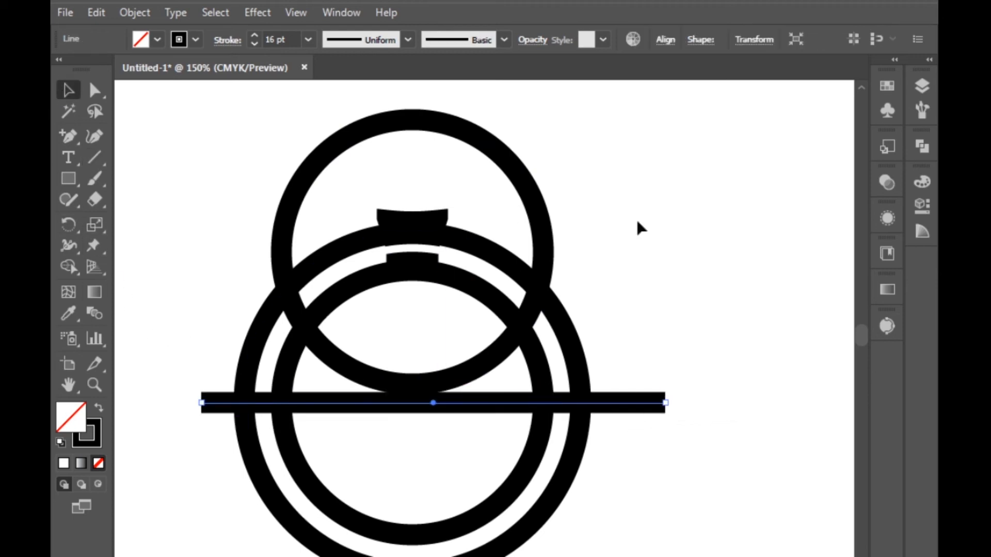
# - Shrink the overlapping upper ring evenly from its center so its lower edge sits clear above the horizontal line
pyautogui.click(618, 258)
pyautogui.click(544, 287)
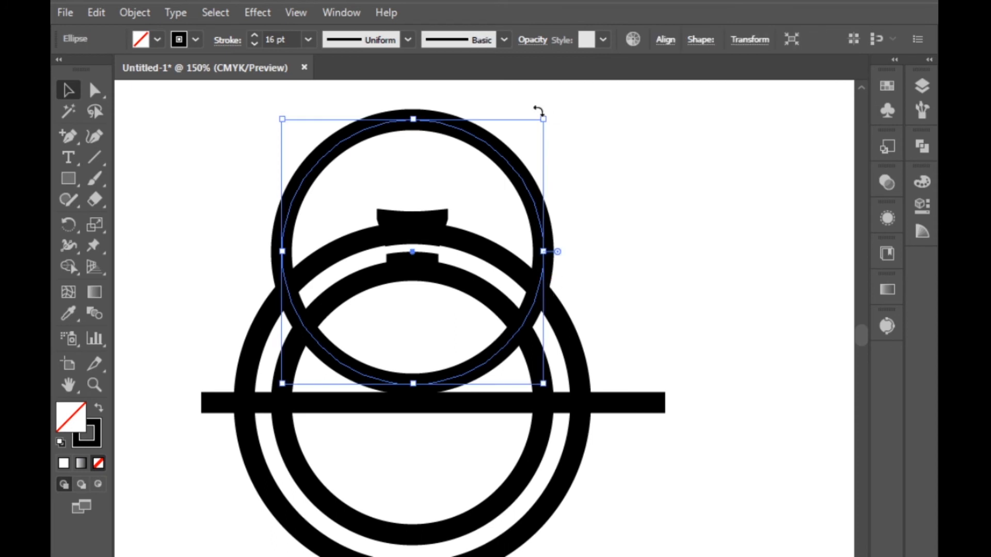
pyautogui.moveTo(543, 120); pyautogui.dragTo(539, 140)
pyautogui.click(647, 123)
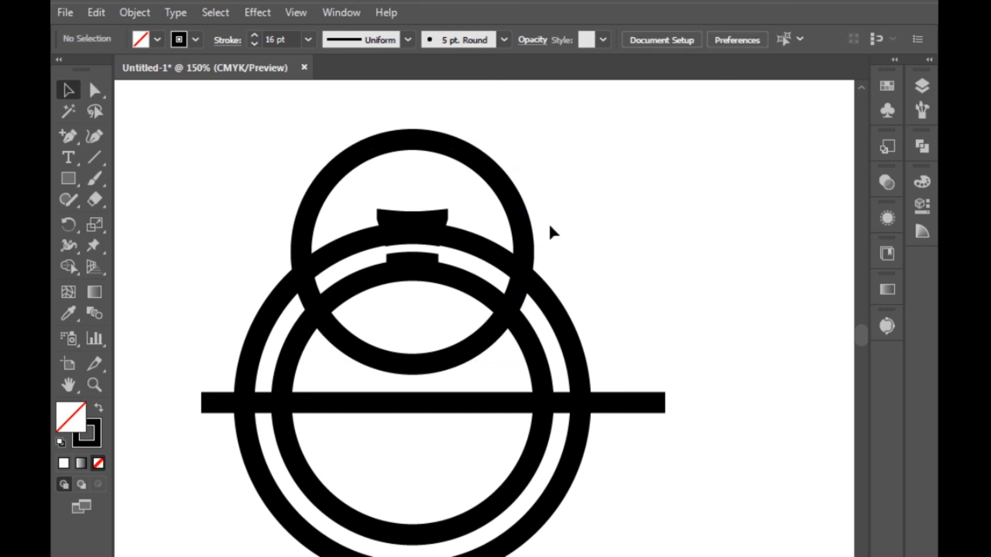
pyautogui.click(475, 350)
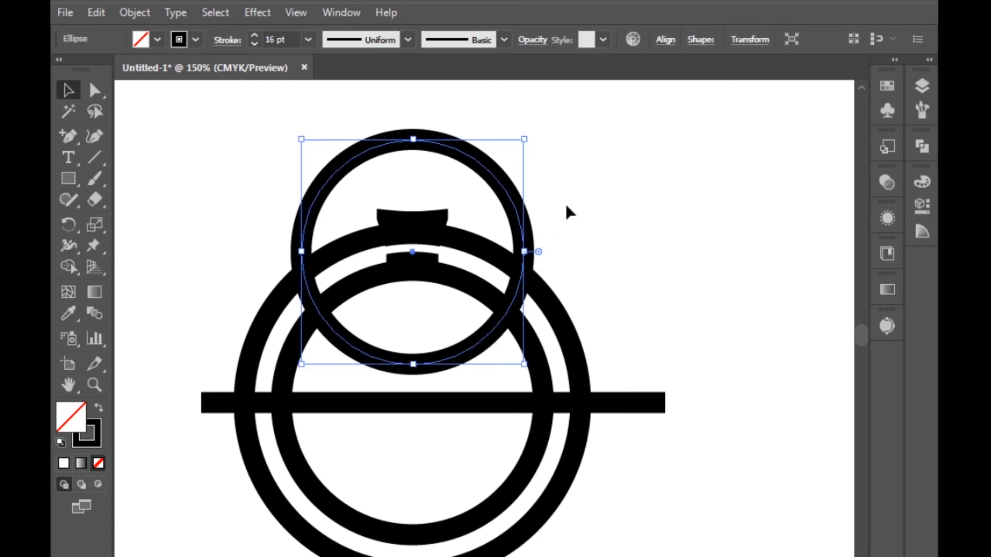
pyautogui.click(665, 40)
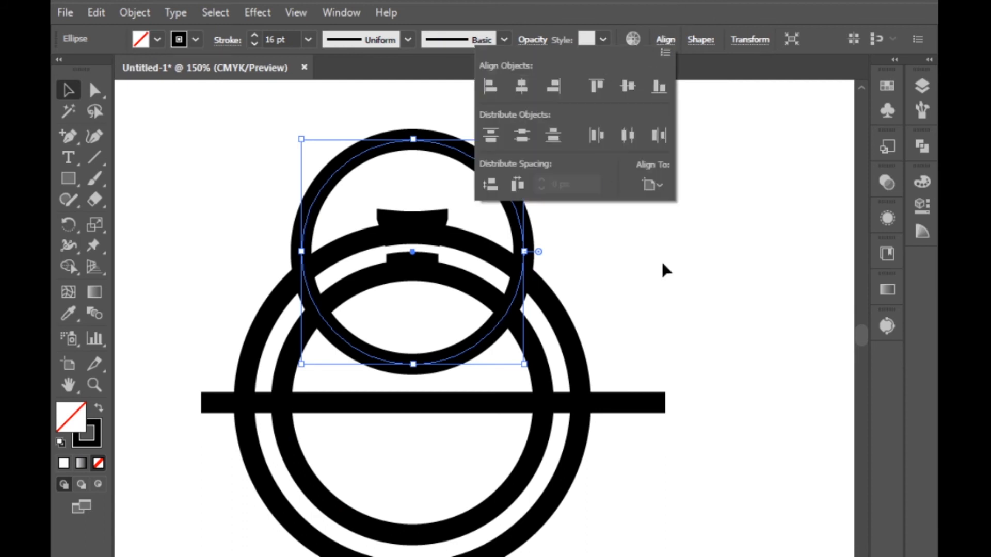
pyautogui.click(580, 210)
# - Place a copy of the upper ring straight below the horizontal line, overlapping the lower part of both concentric rings
pyautogui.scroll(-2, 568, 202)
pyautogui.moveTo(527, 178); pyautogui.dragTo(522, 468)
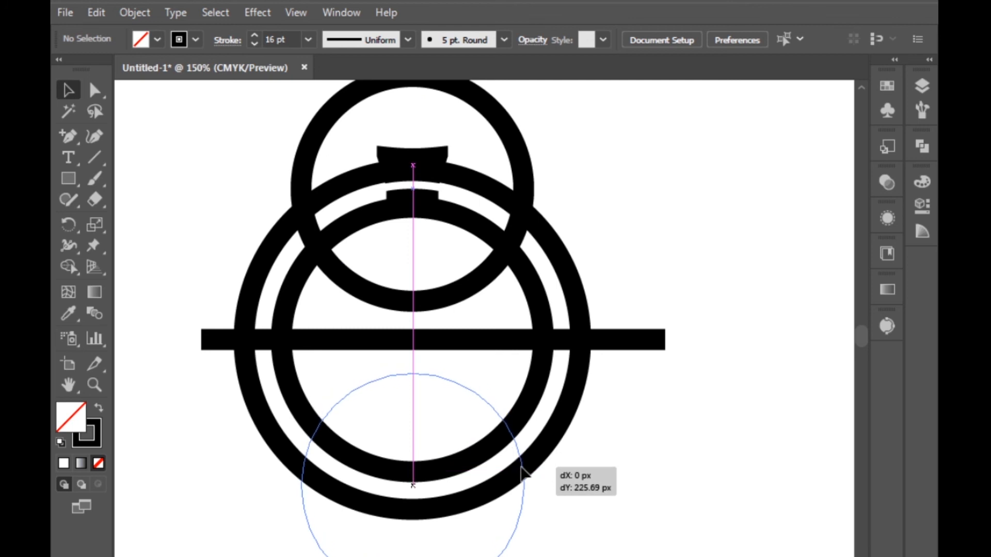
pyautogui.moveTo(521, 468); pyautogui.dragTo(524, 472)
pyautogui.click(664, 449)
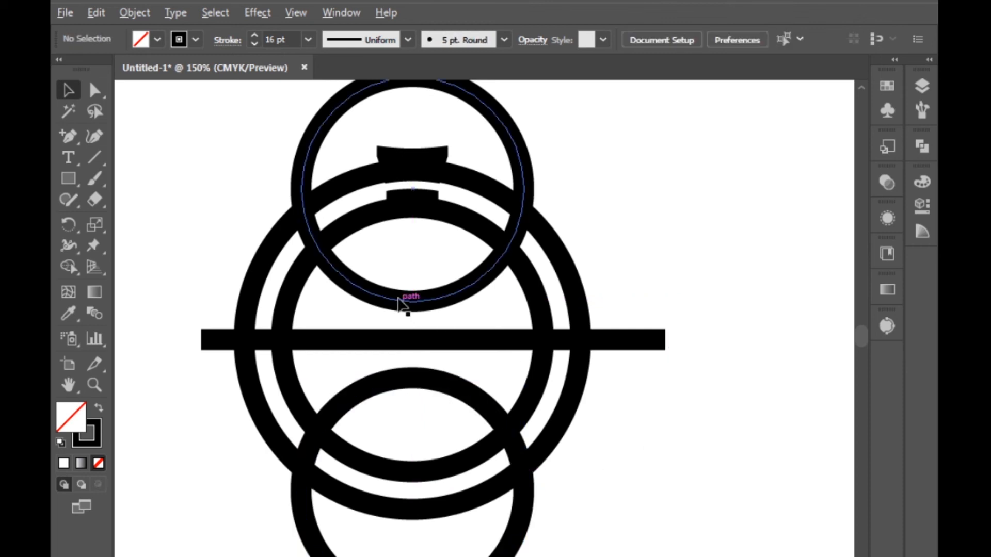
# - Select all the rings, the cap pieces and the horizontal line, and open the Expand options for them
pyautogui.hotkey('ctrl', '0')
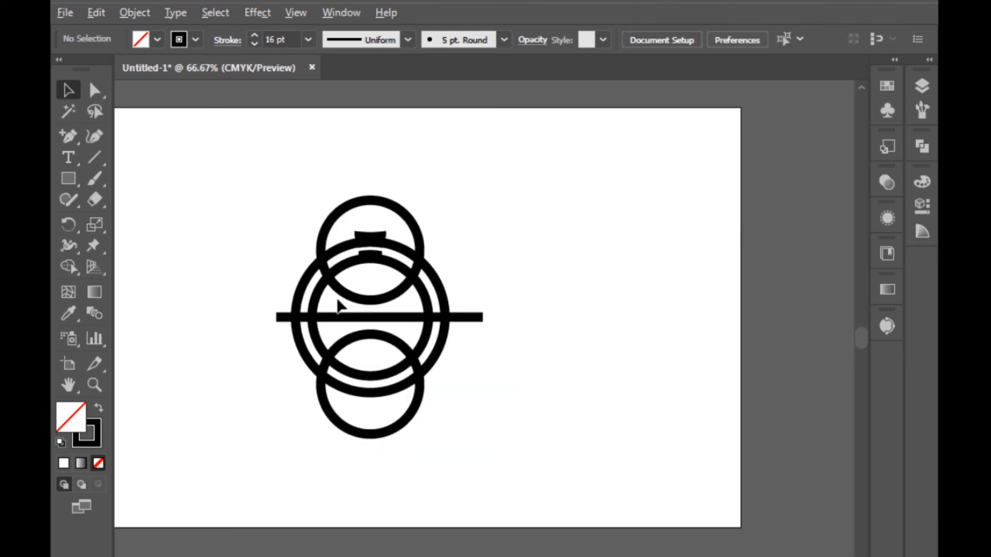
pyautogui.scroll(1, 475, 256)
pyautogui.moveTo(215, 220); pyautogui.dragTo(385, 396)
pyautogui.moveTo(153, 192); pyautogui.dragTo(463, 504)
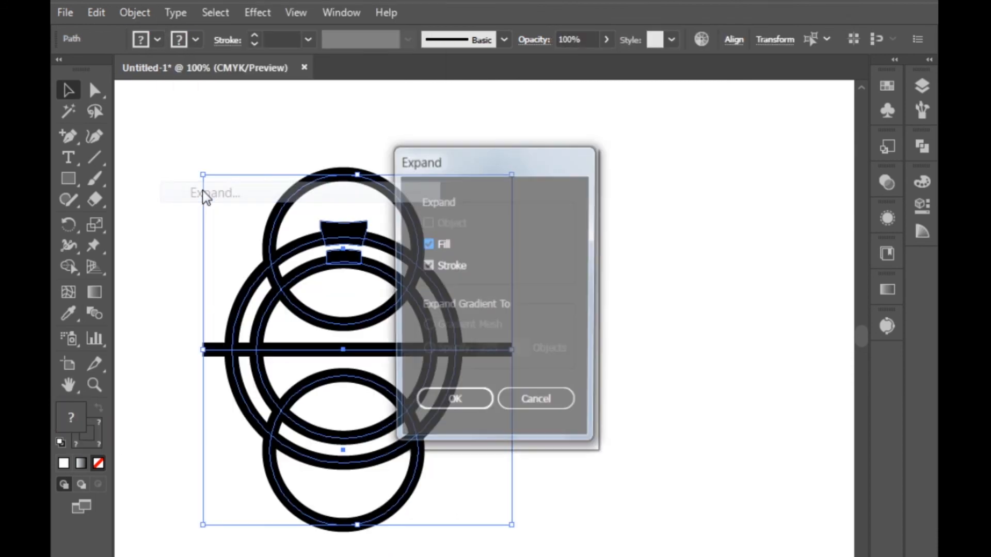